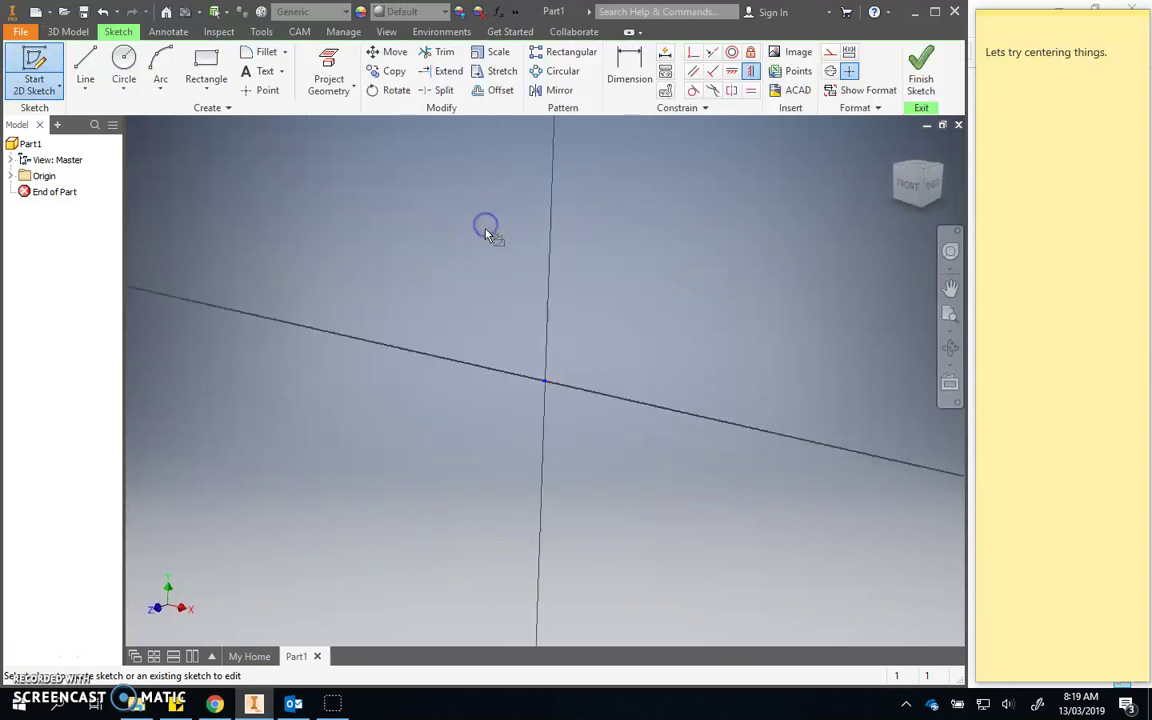
Step: Draw a two-point rectangle around the origin in the front-plane sketch, with its corners off-centre from the centre point
click(210, 97)
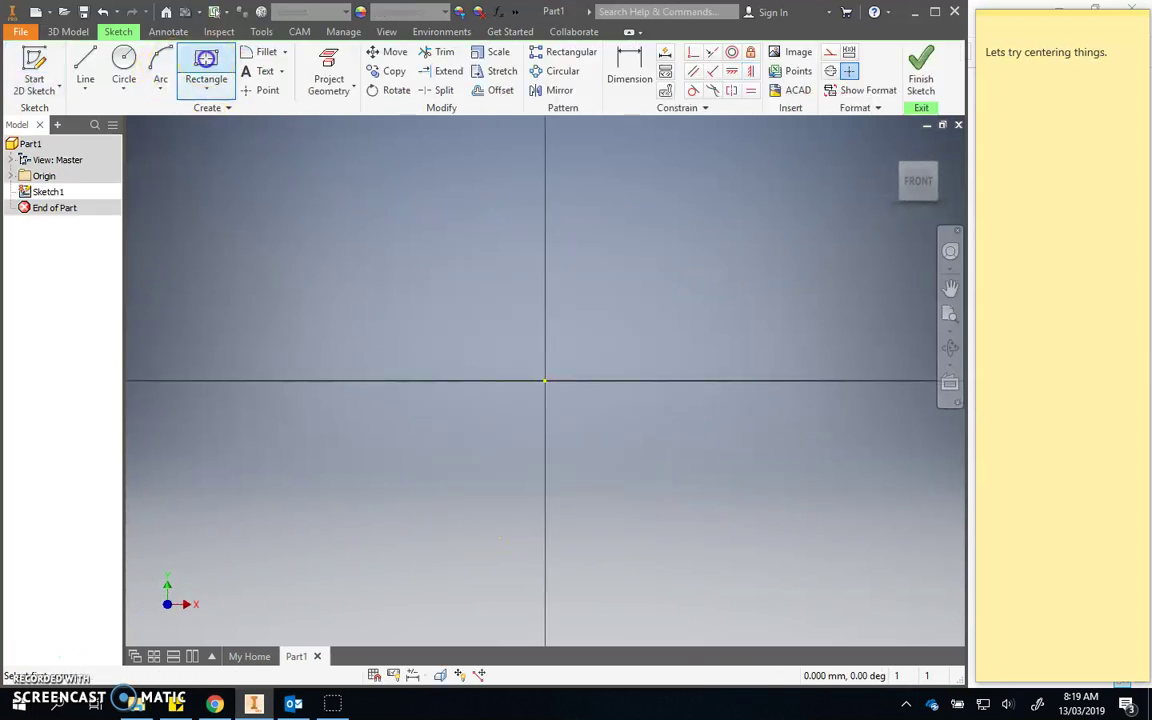
click(326, 242)
click(601, 437)
key(Escape)
Step: Add to the sticky note: "Use the constrain toolbar and the vertical and horizontal constrains to centre this rectangle on the centre point."
click(1089, 140)
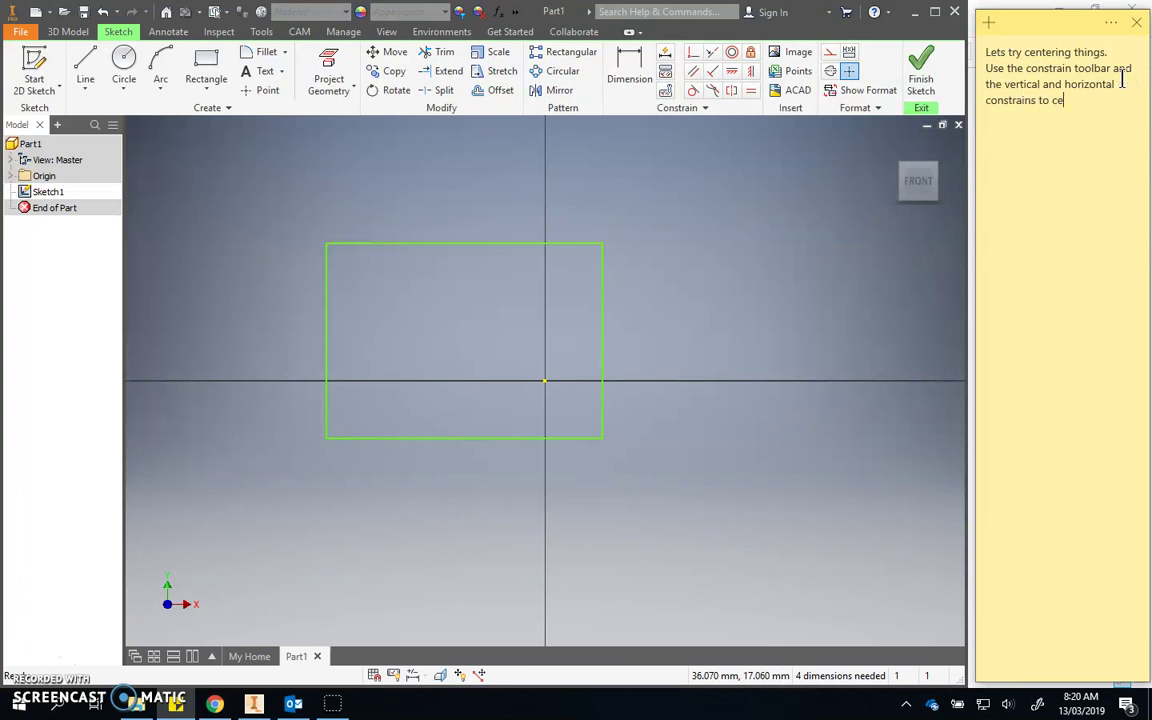
text(angle on the centre point.)
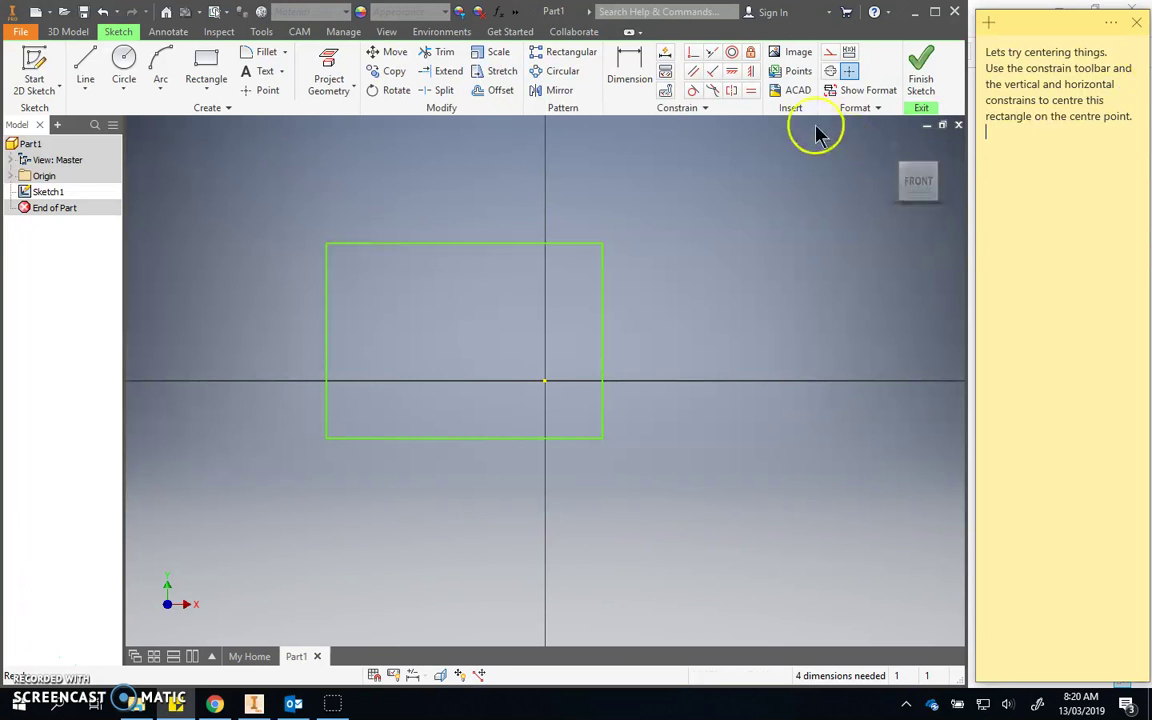
Step: Apply a horizontal constraint between the midpoint of the rectangle's right edge and the sketch centre point
click(731, 71)
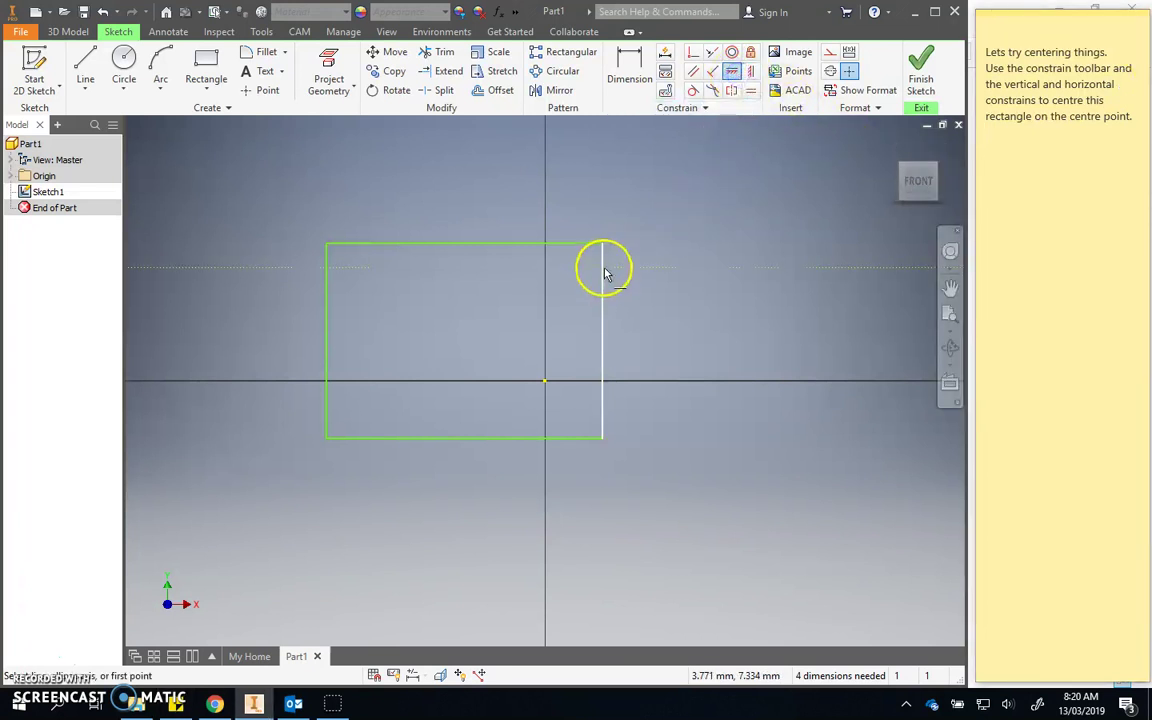
click(602, 341)
click(543, 383)
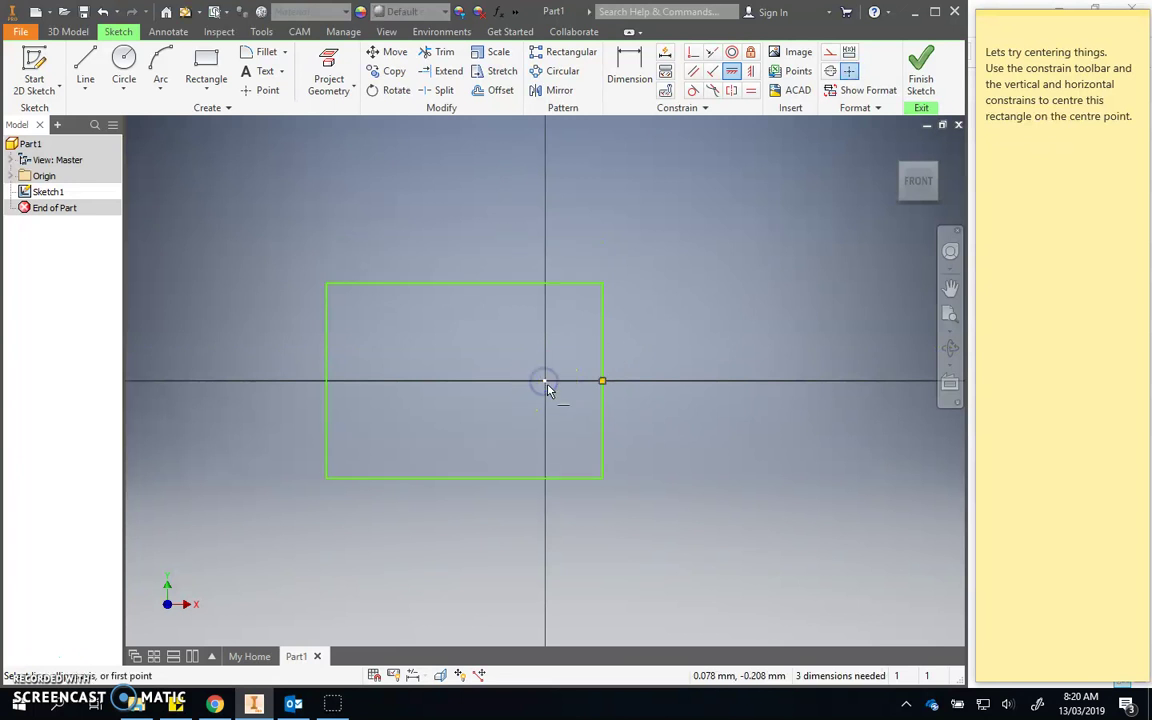
Step: Add the note "To centre, go along a line and find the centre point which should be green then click on the point you want to centre with."
click(1079, 150)
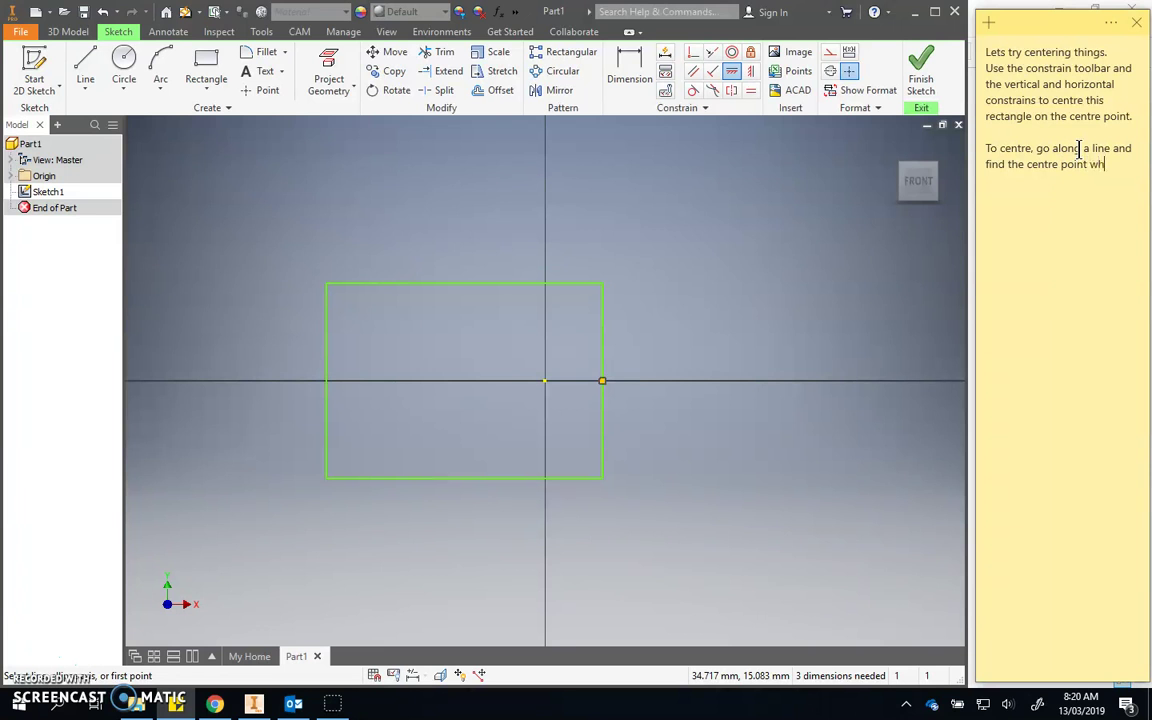
text(hould be green then click on the point you want to centre with.)
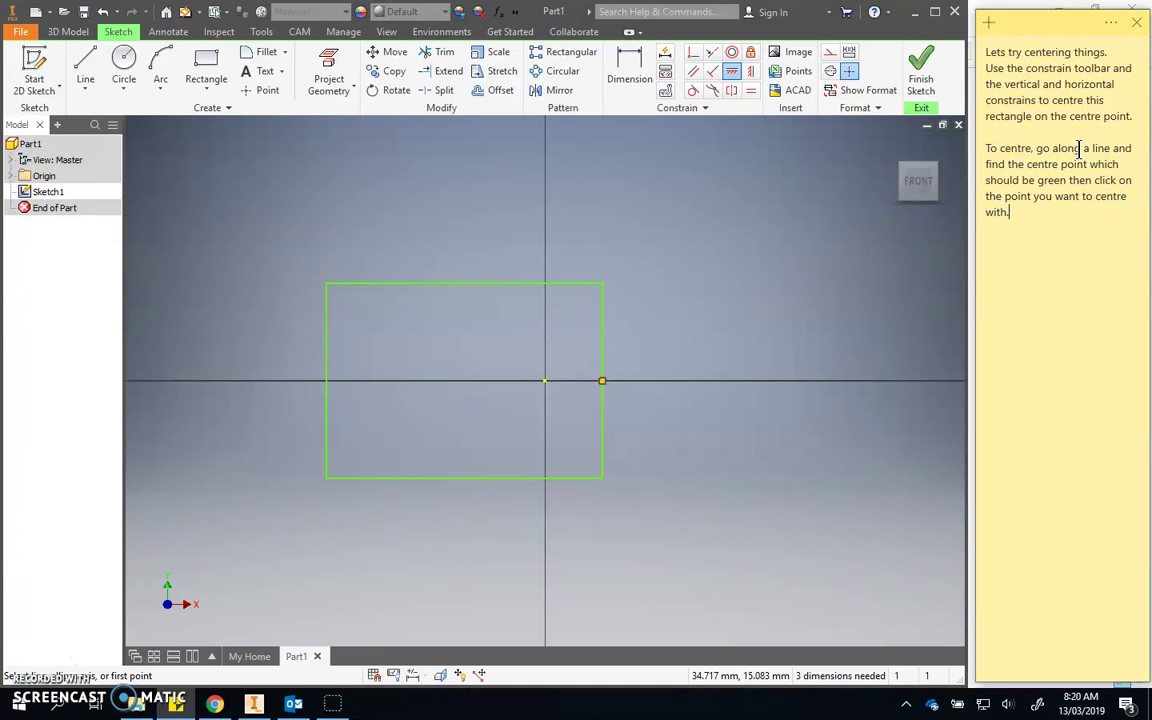
Step: Apply a vertical constraint between the midpoint of the rectangle's top edge and the sketch centre point
click(751, 71)
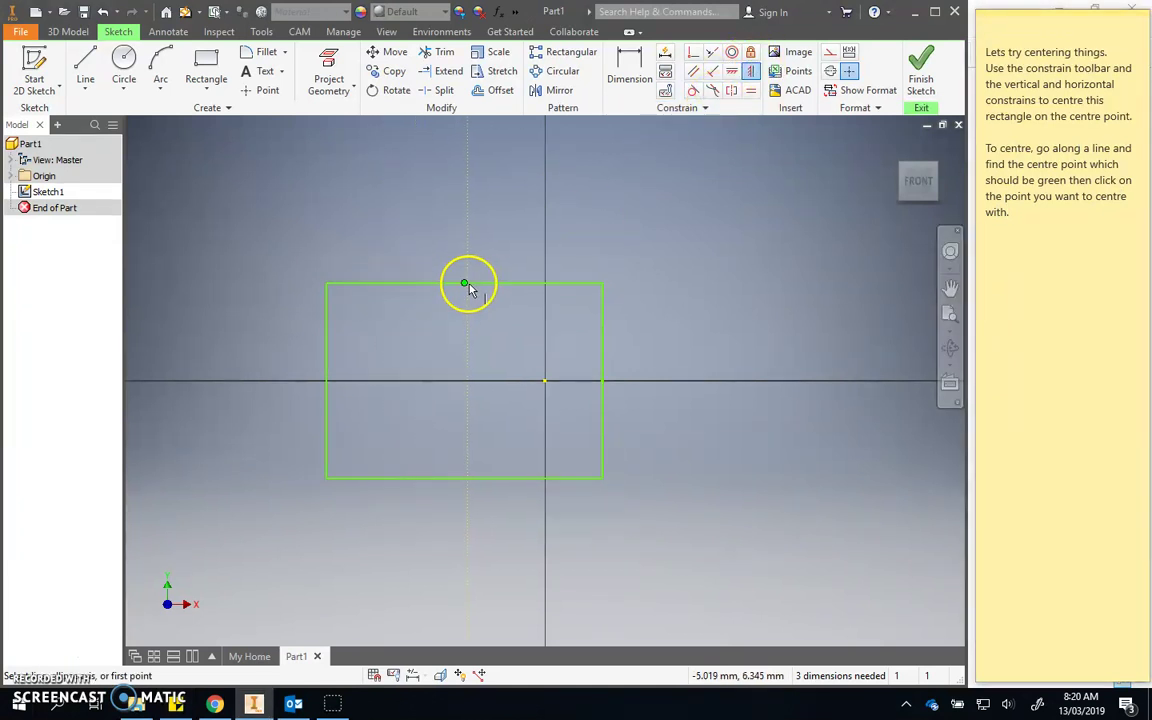
click(465, 285)
click(545, 381)
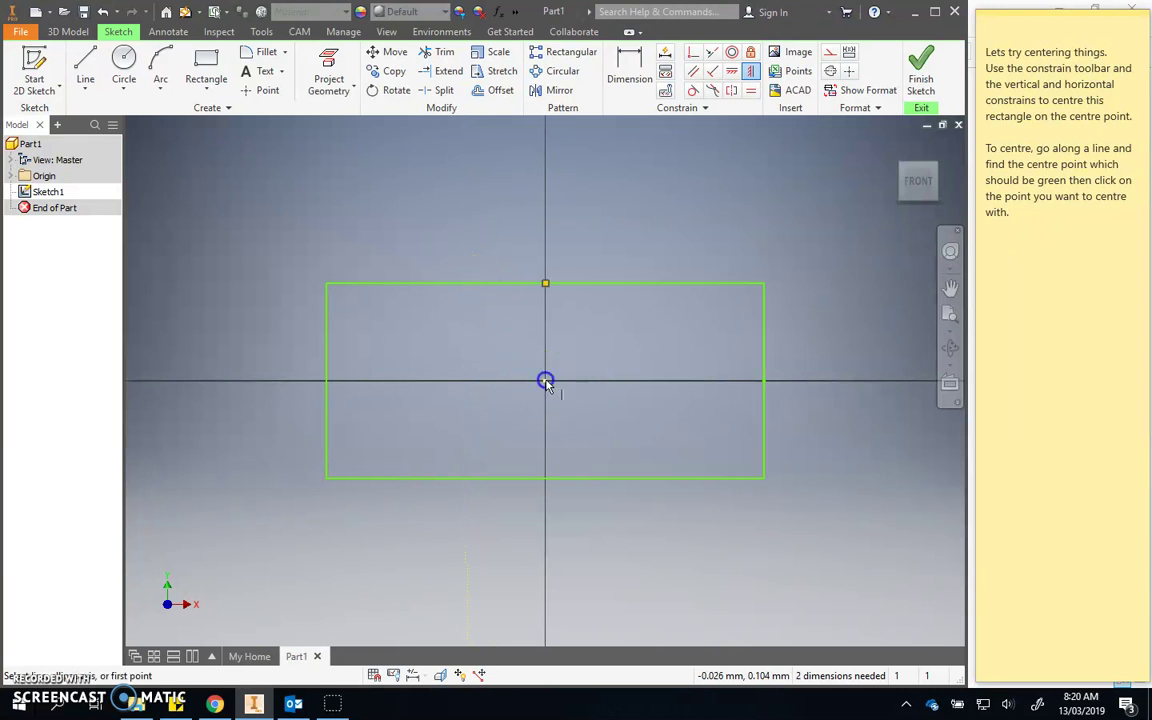
click(1045, 218)
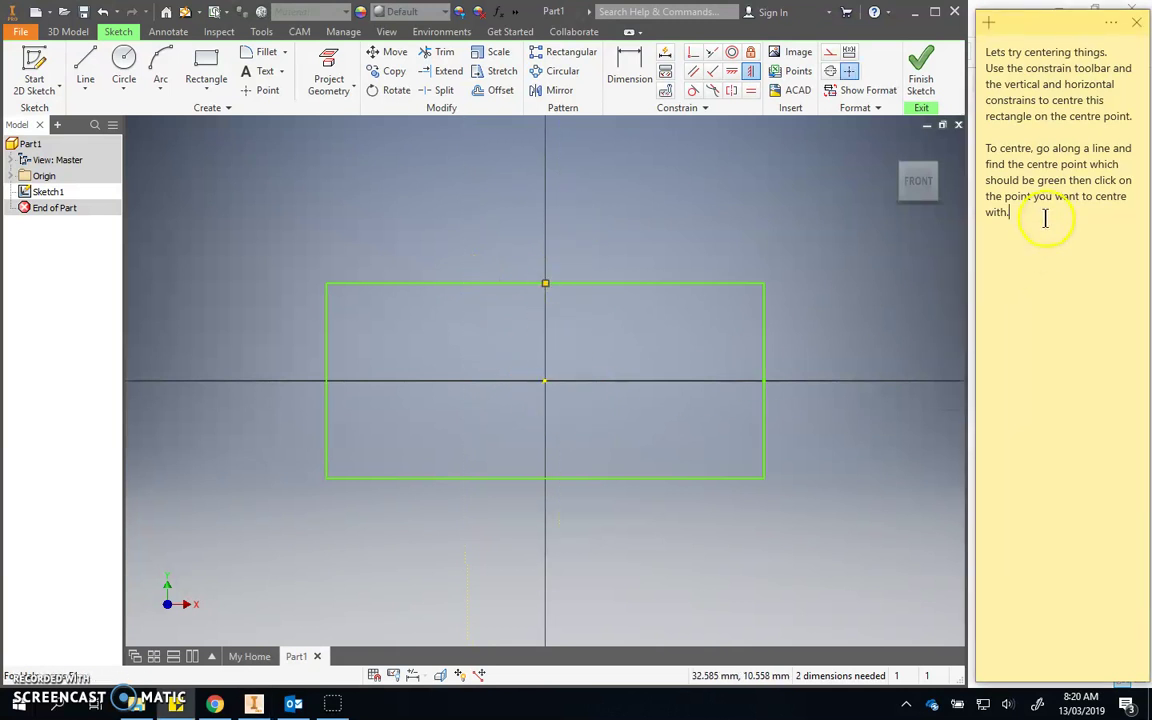
Step: Finish the sketch and extrude the rectangle 5 mm into a solid block
click(920, 64)
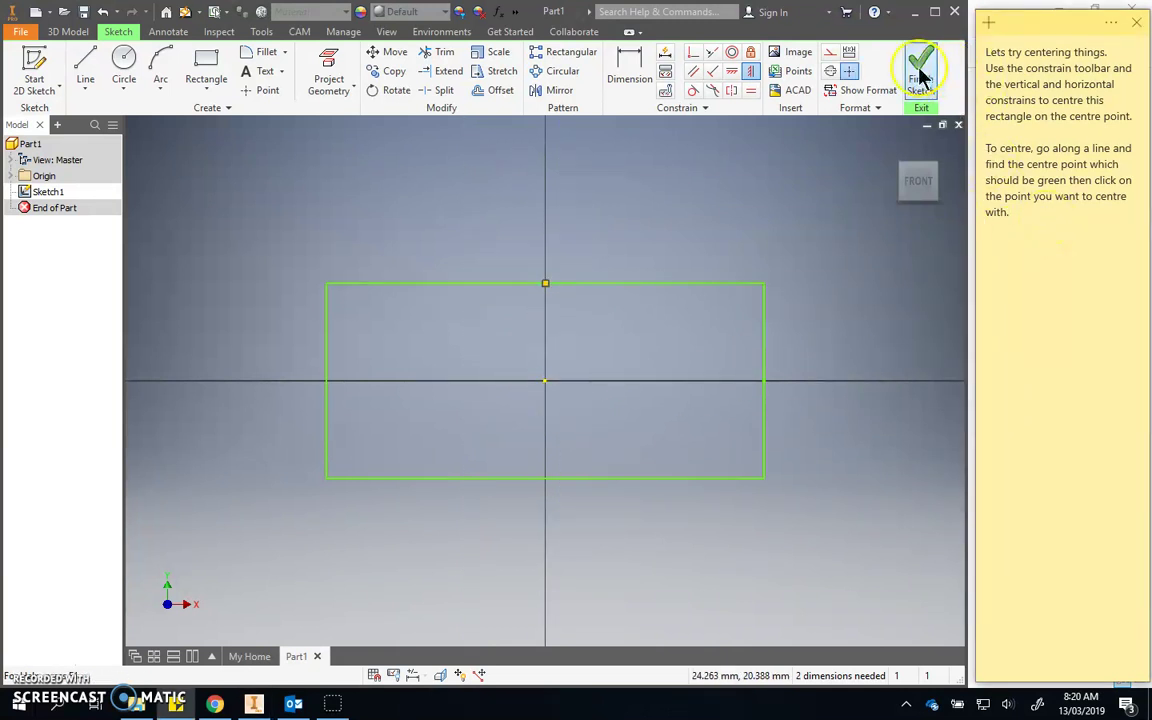
click(86, 75)
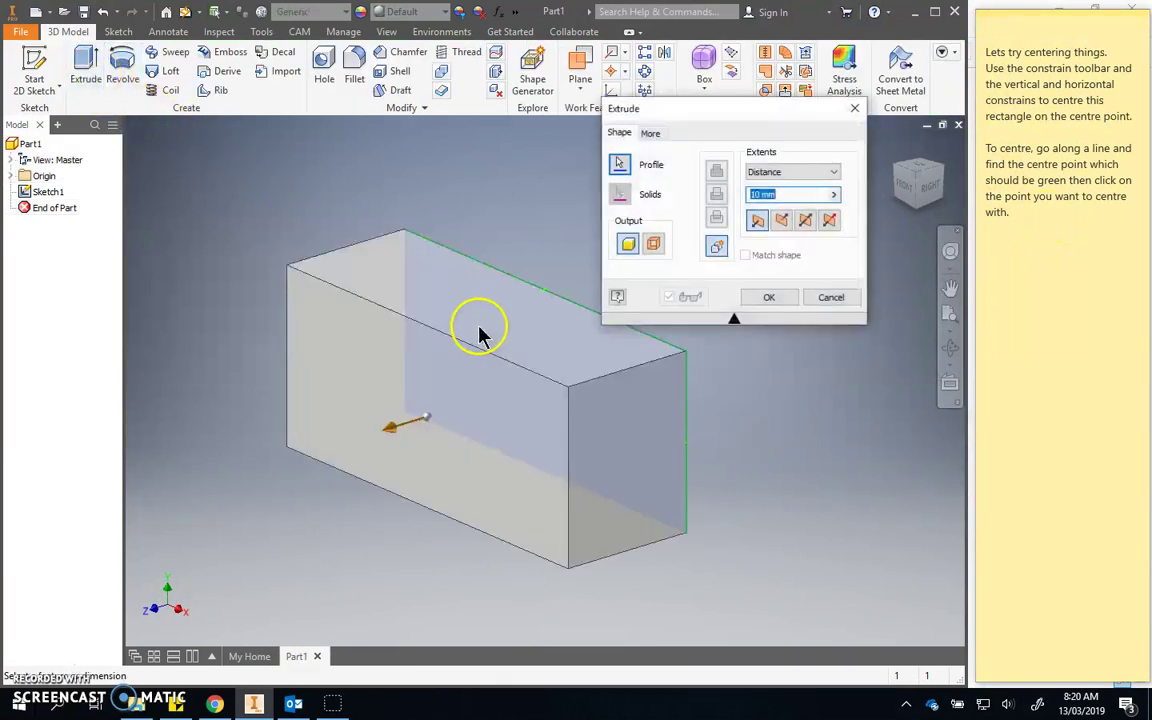
key(Return)
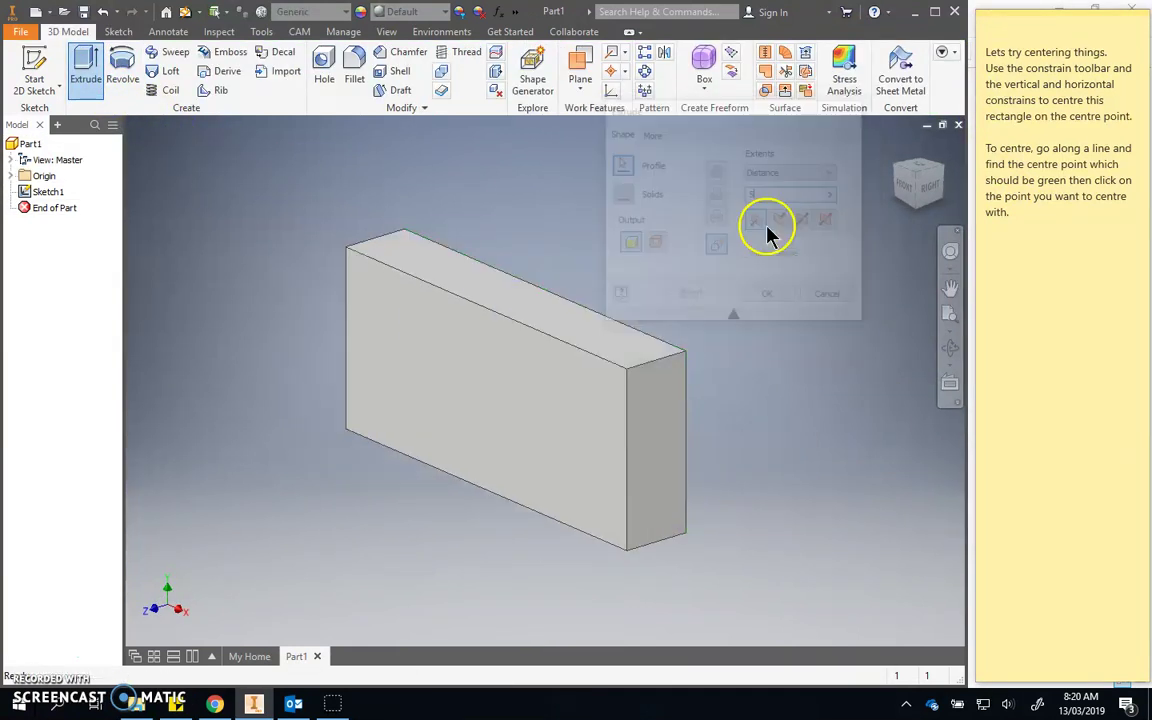
Step: Start a sketch on the block's front face and draw a tilted six-sided polygon just below and right of the centre point
click(45, 80)
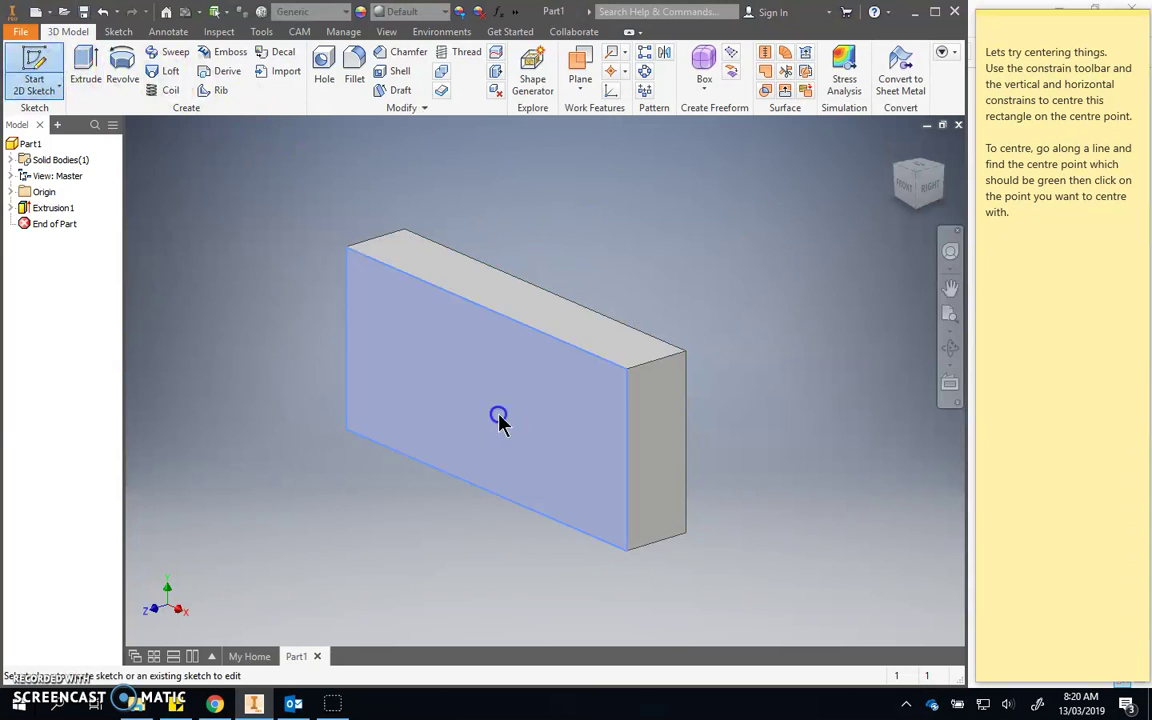
click(501, 419)
click(124, 66)
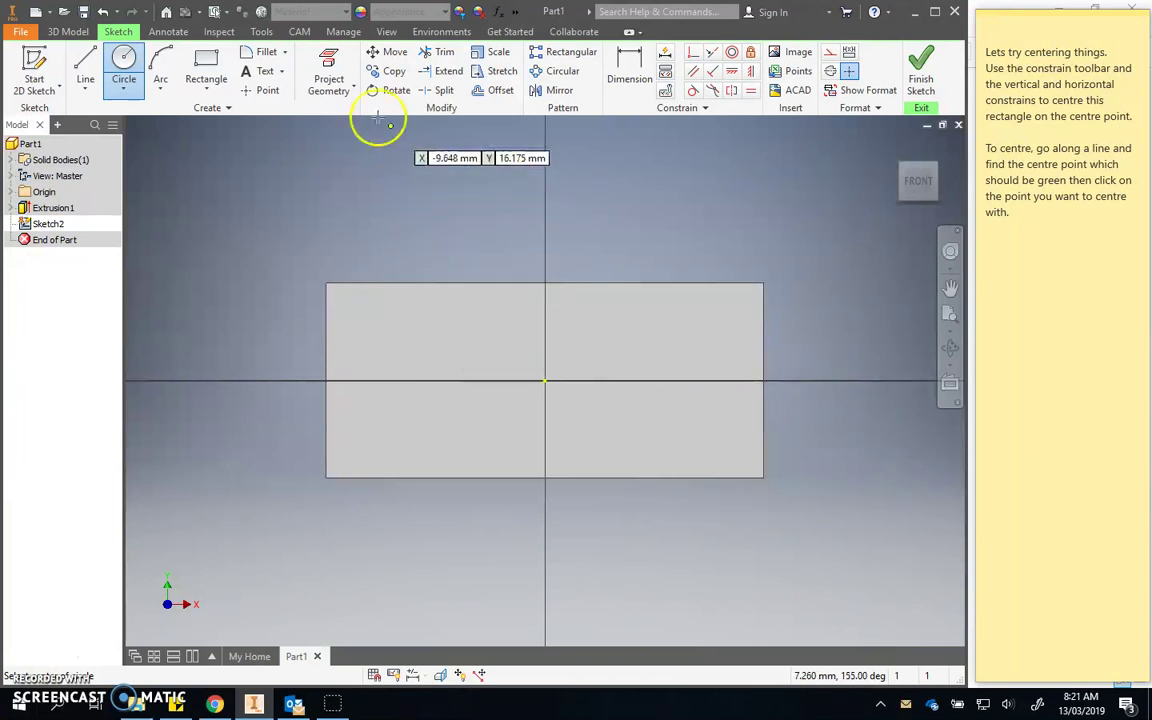
click(222, 92)
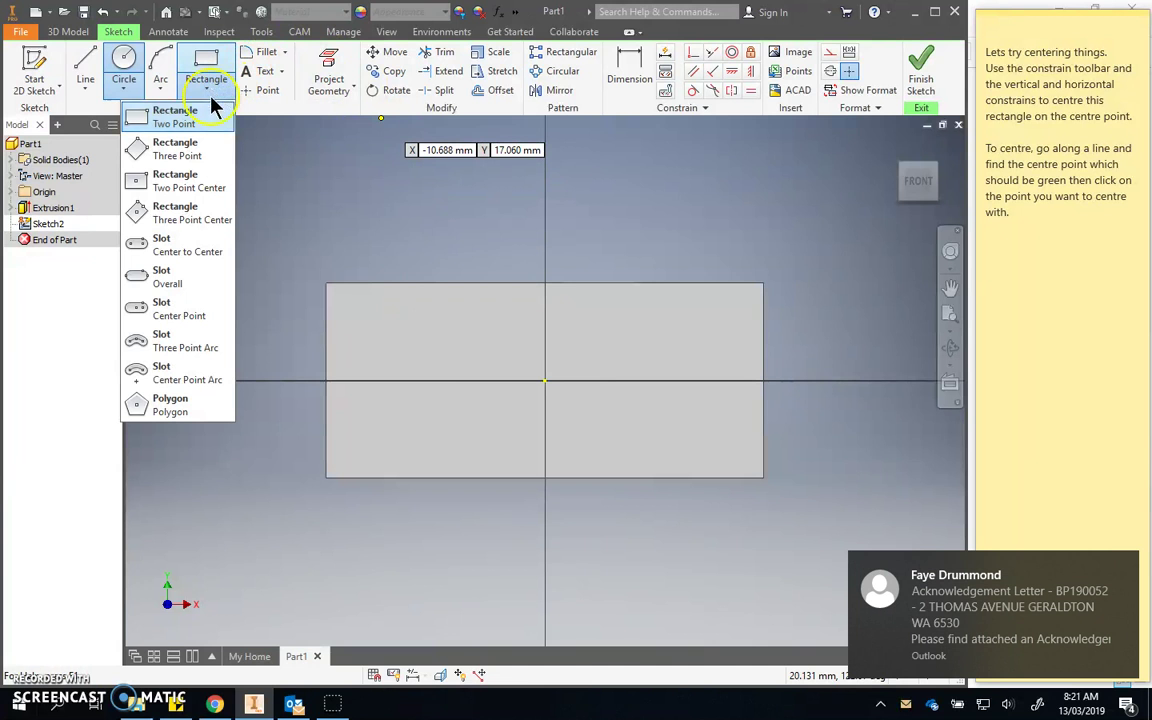
click(183, 403)
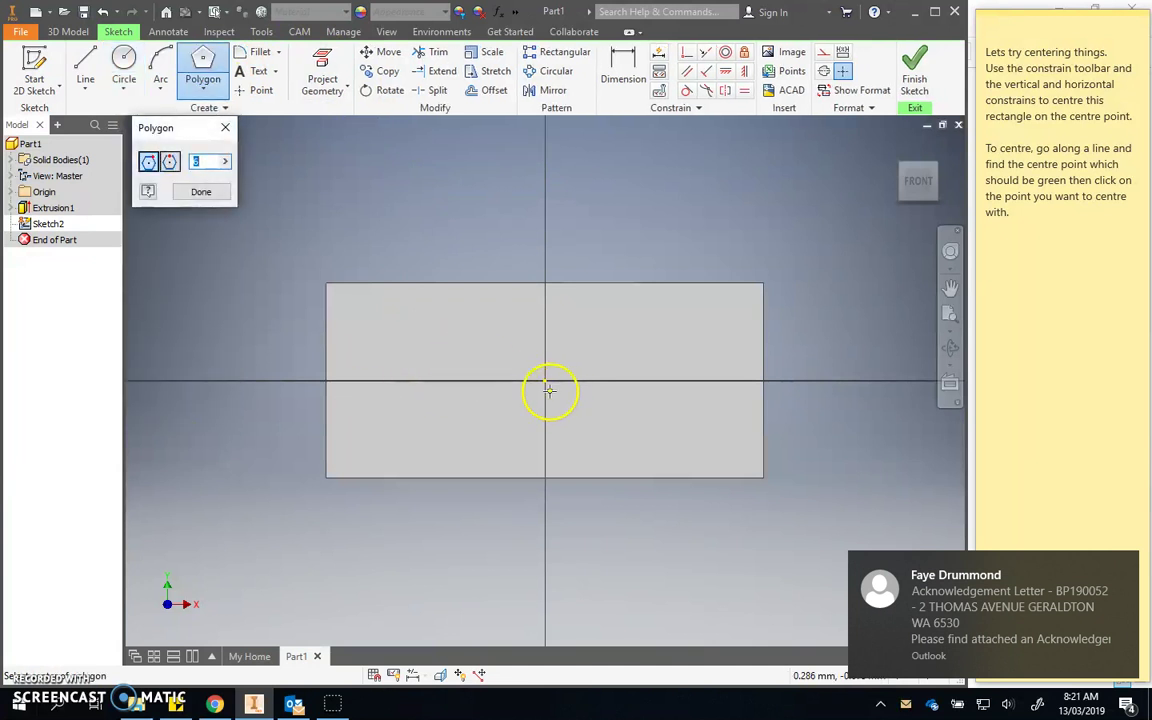
drag(591, 419, 618, 352)
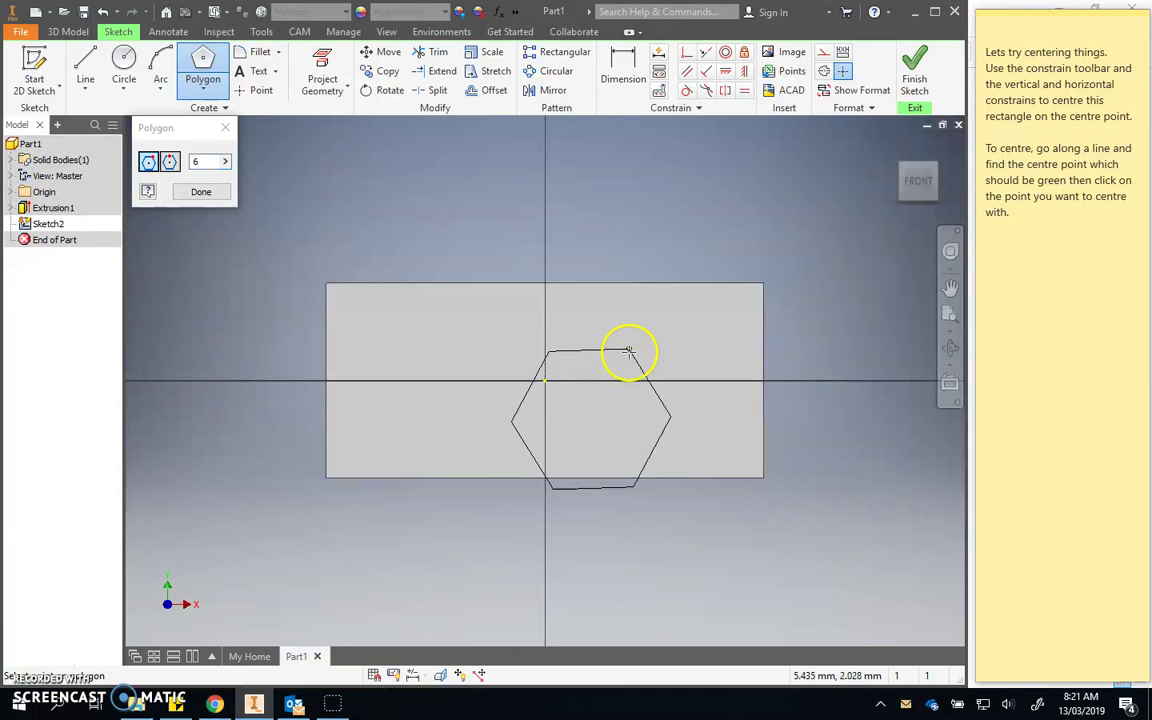
click(625, 342)
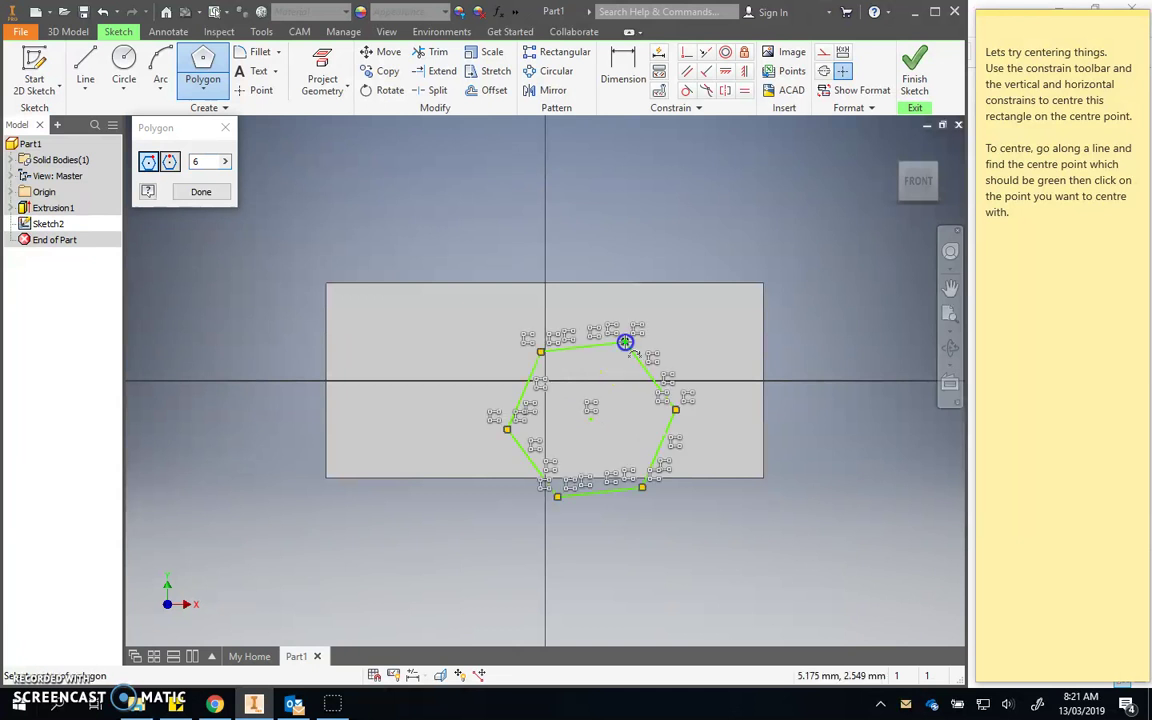
click(190, 193)
Step: Add a sticky note paragraph about aligning the shape's top with the rectangle's top, "known as a parallel constraint or a colinear constraint."
click(1011, 234)
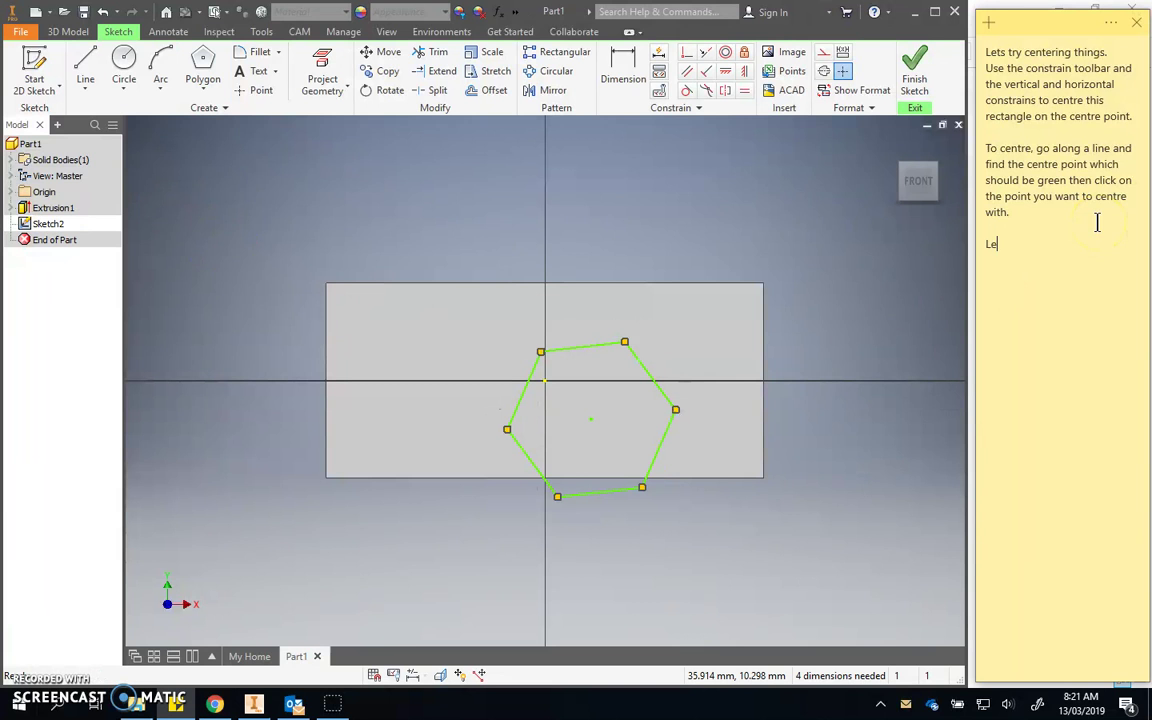
text(Lets try now and align the top of this)
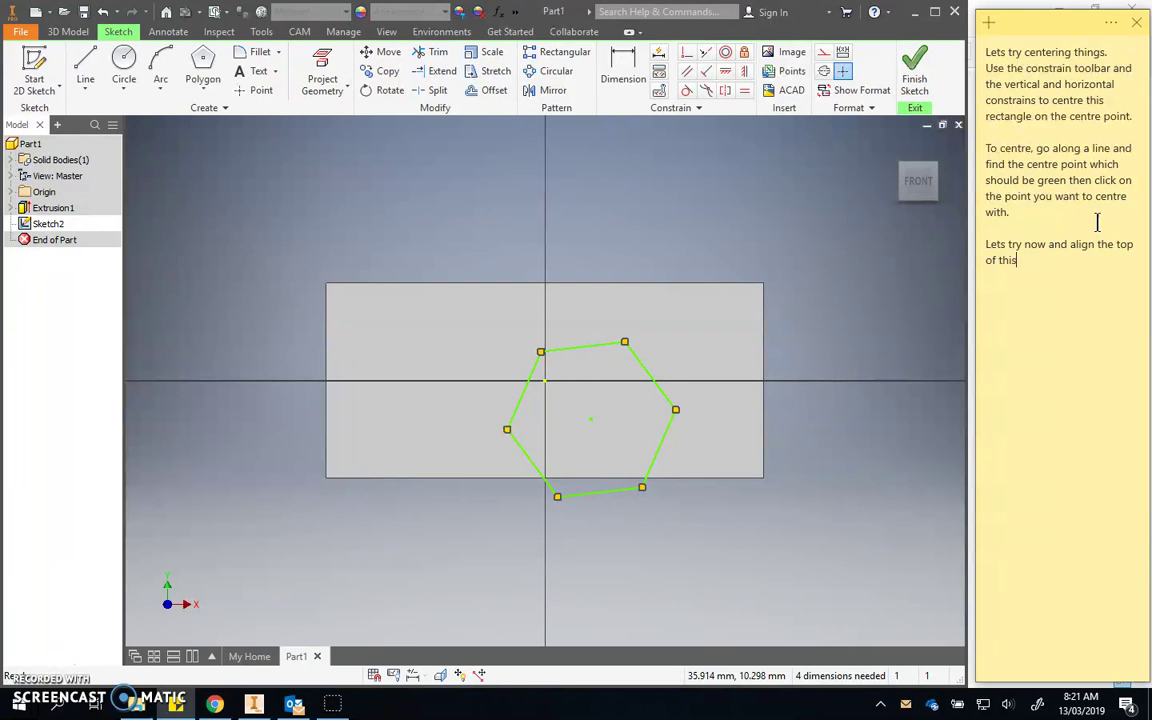
text( the top of the rectangle. T)
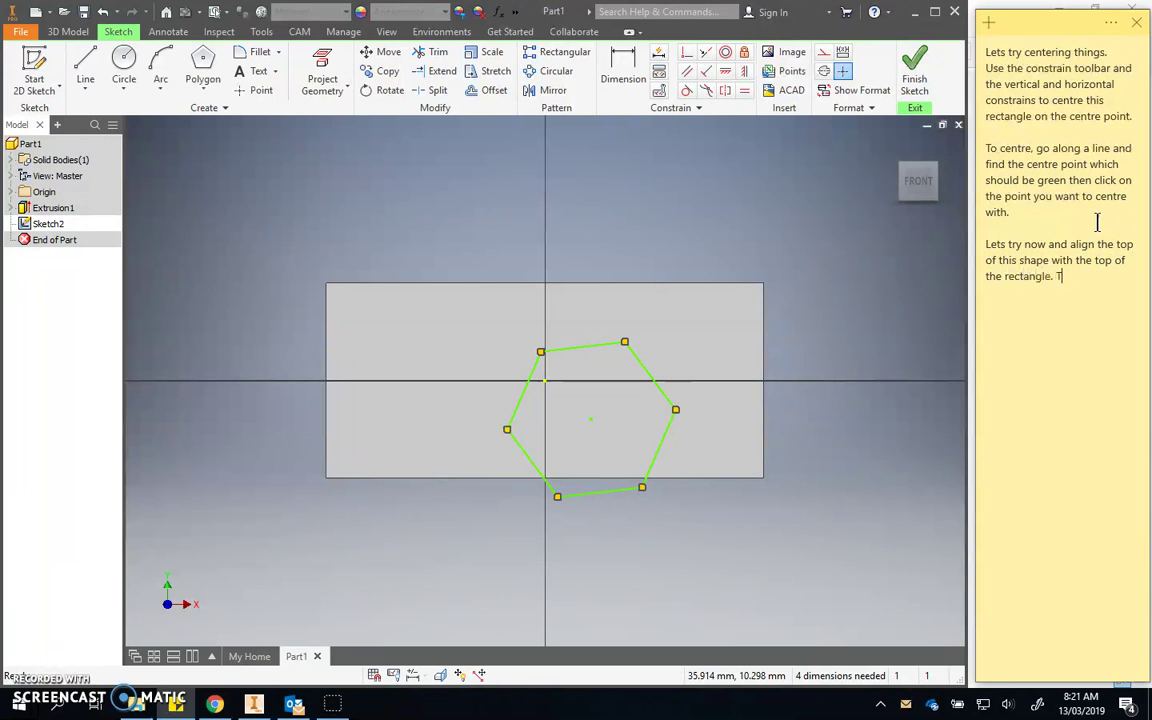
text(is k)
key(BackSpace)
key(BackSpace)
text(allel )
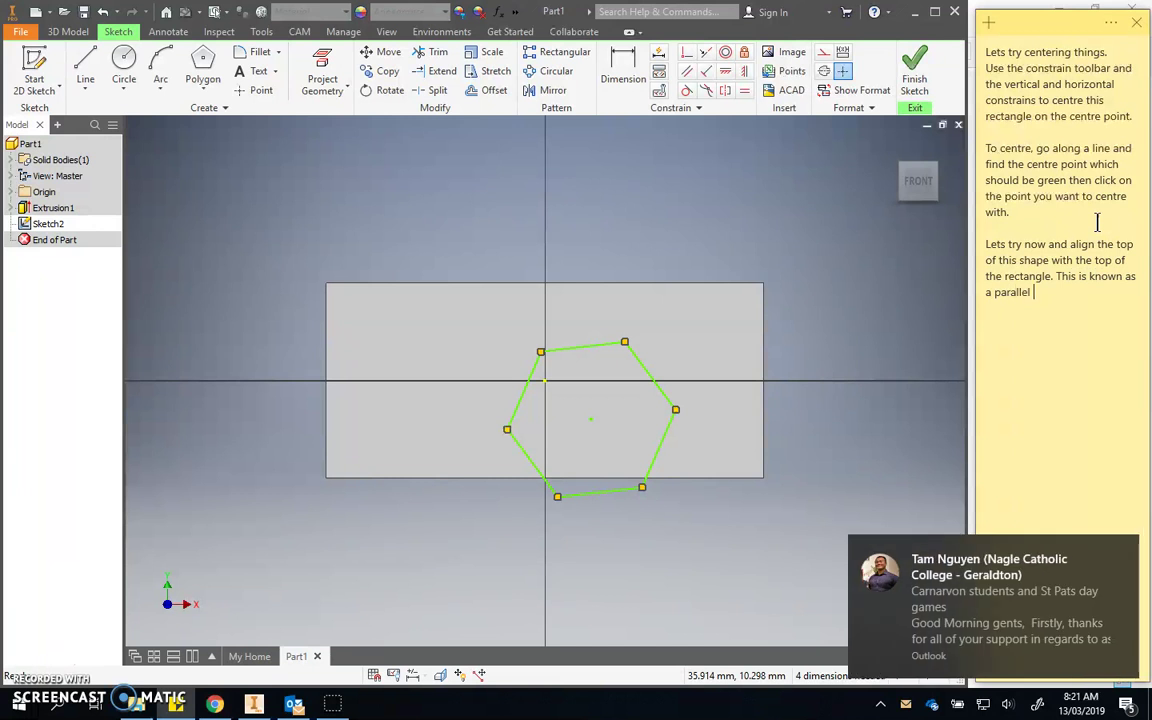
text(constraint)
key(BackSpace)
key(BackSpace)
text(near constraint.)
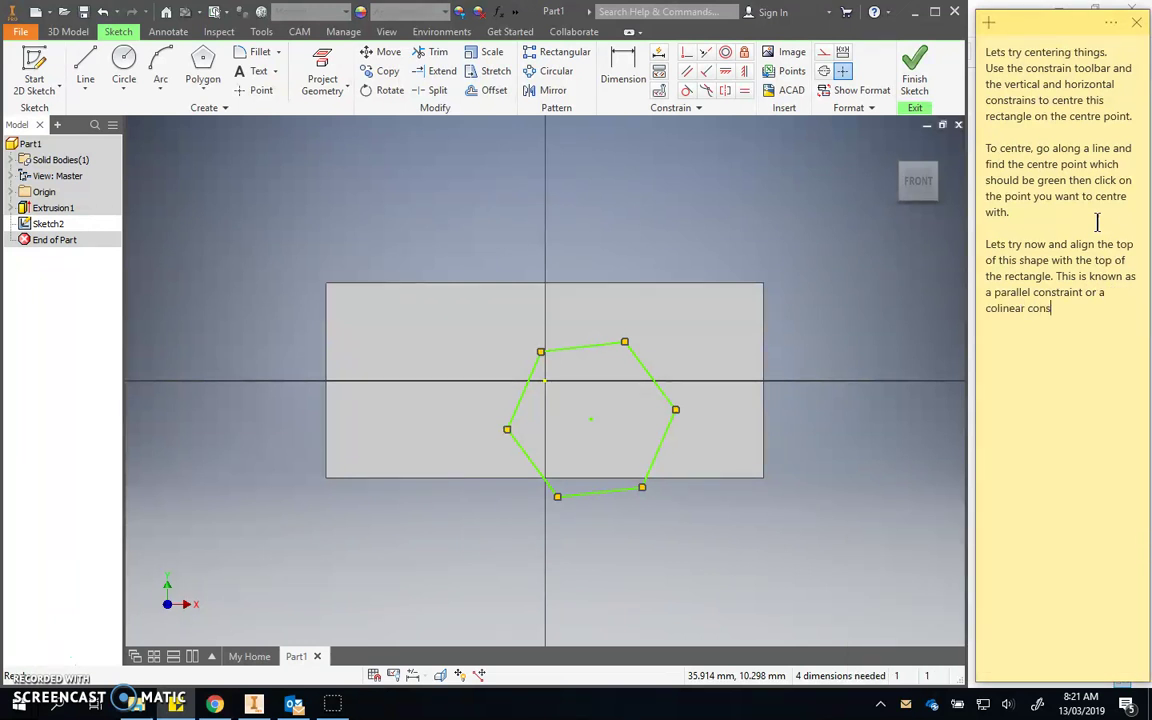
Step: Apply a collinear constraint between the block's top edge and the hexagon's upper edge
click(707, 72)
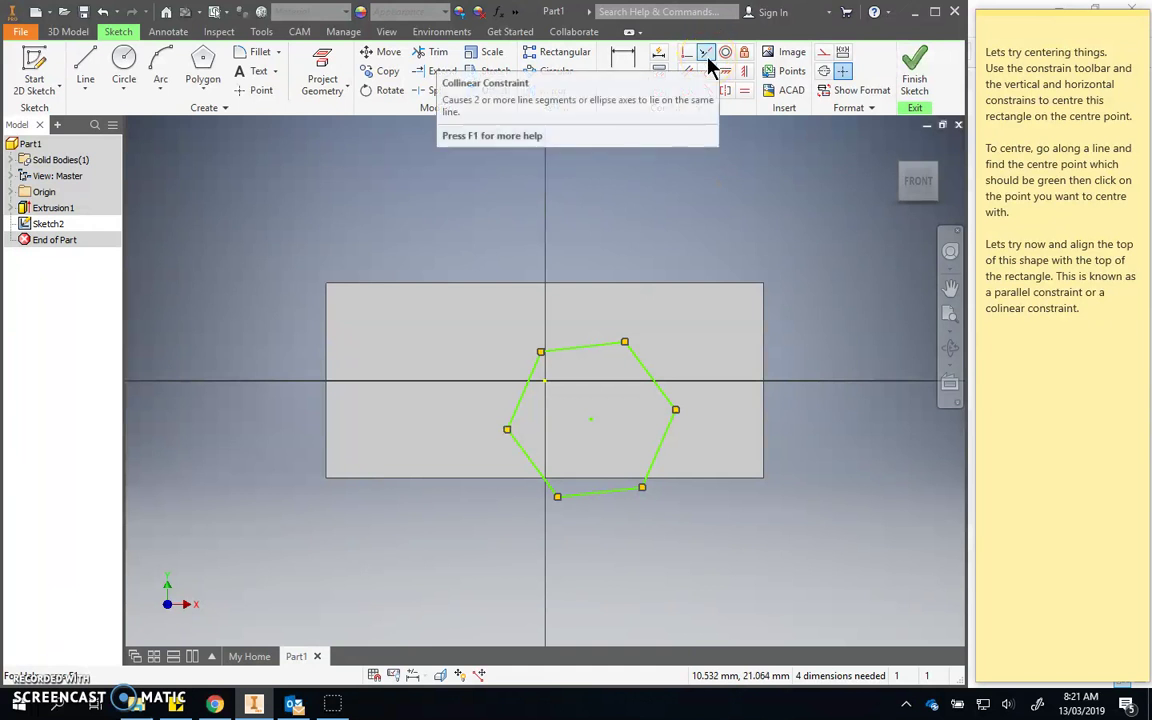
click(609, 282)
click(600, 346)
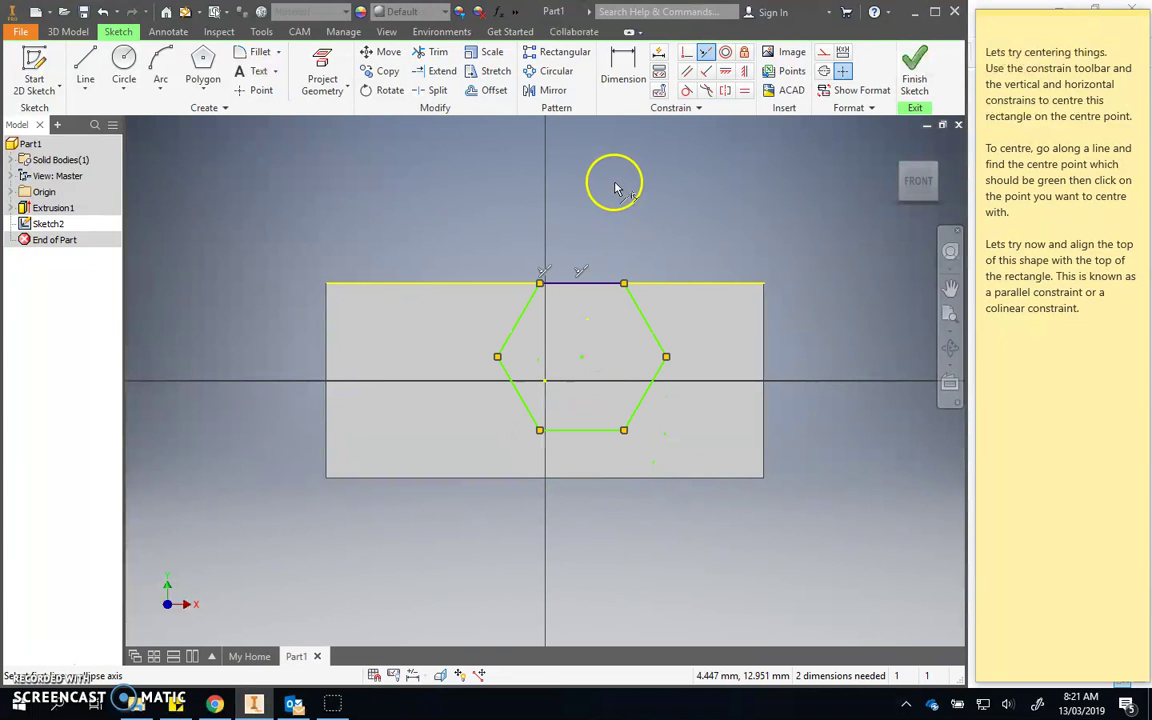
Step: Apply a vertical constraint between the sketch centre point and the midpoint of the hexagon's top edge
click(623, 68)
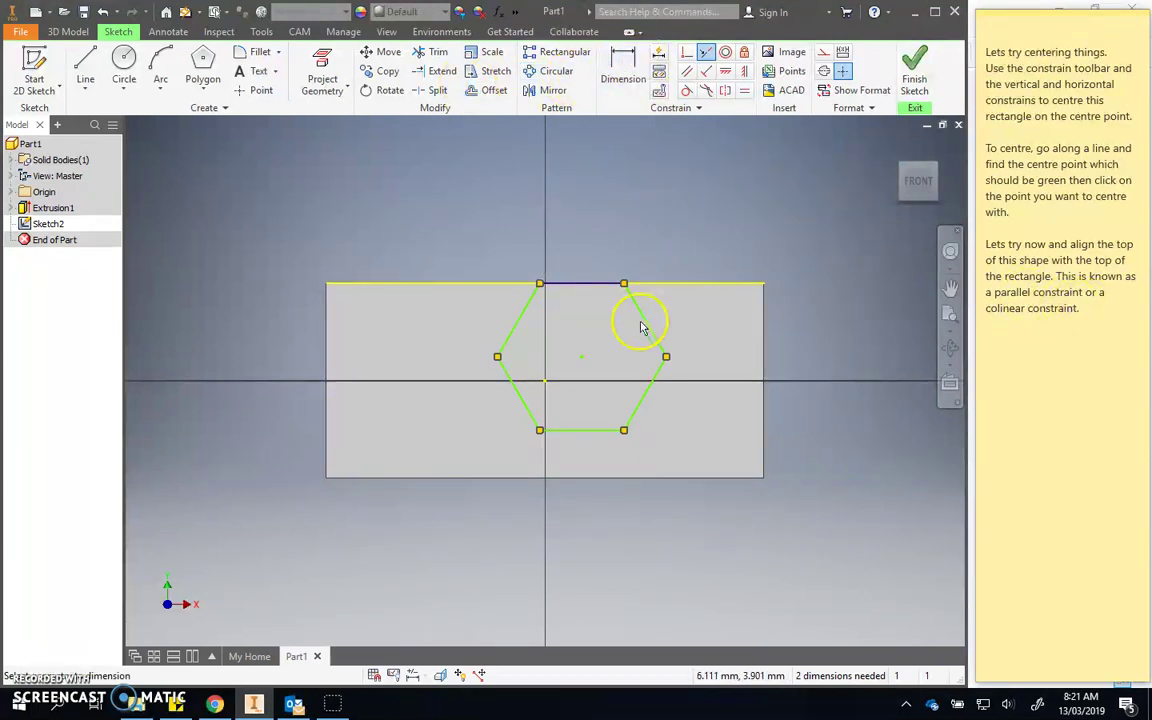
click(744, 71)
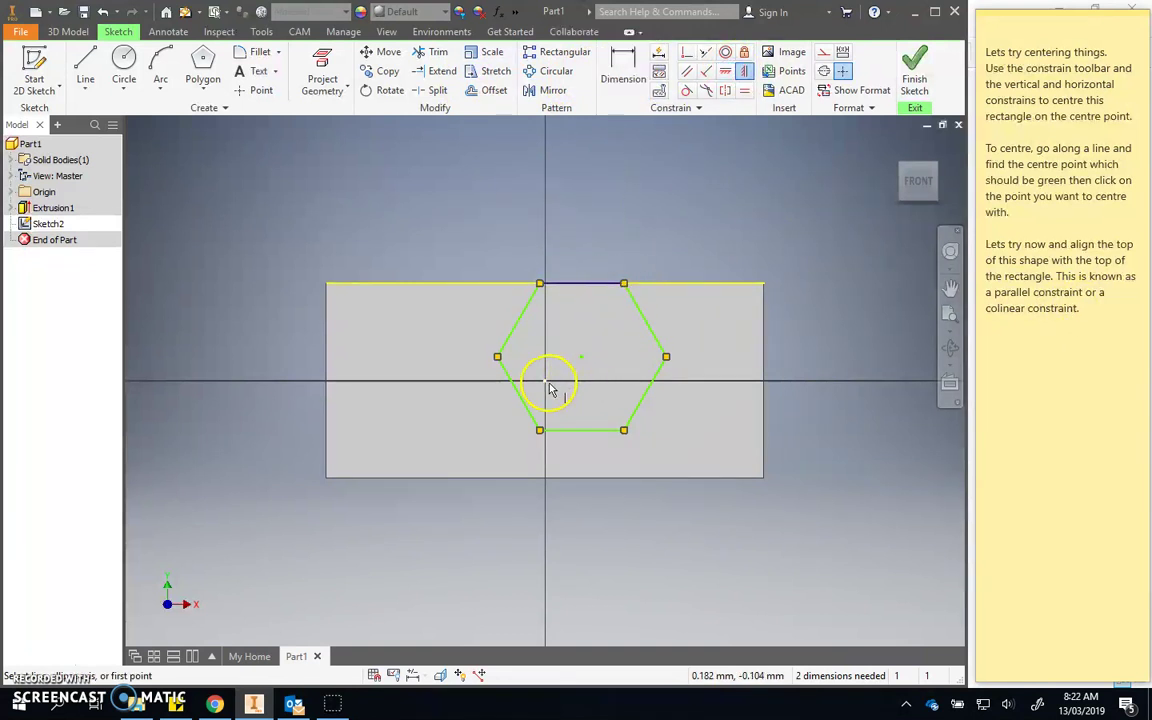
click(586, 285)
Step: Apply a horizontal constraint between the midpoint of the block's right edge and the hexagon's centre point
click(623, 70)
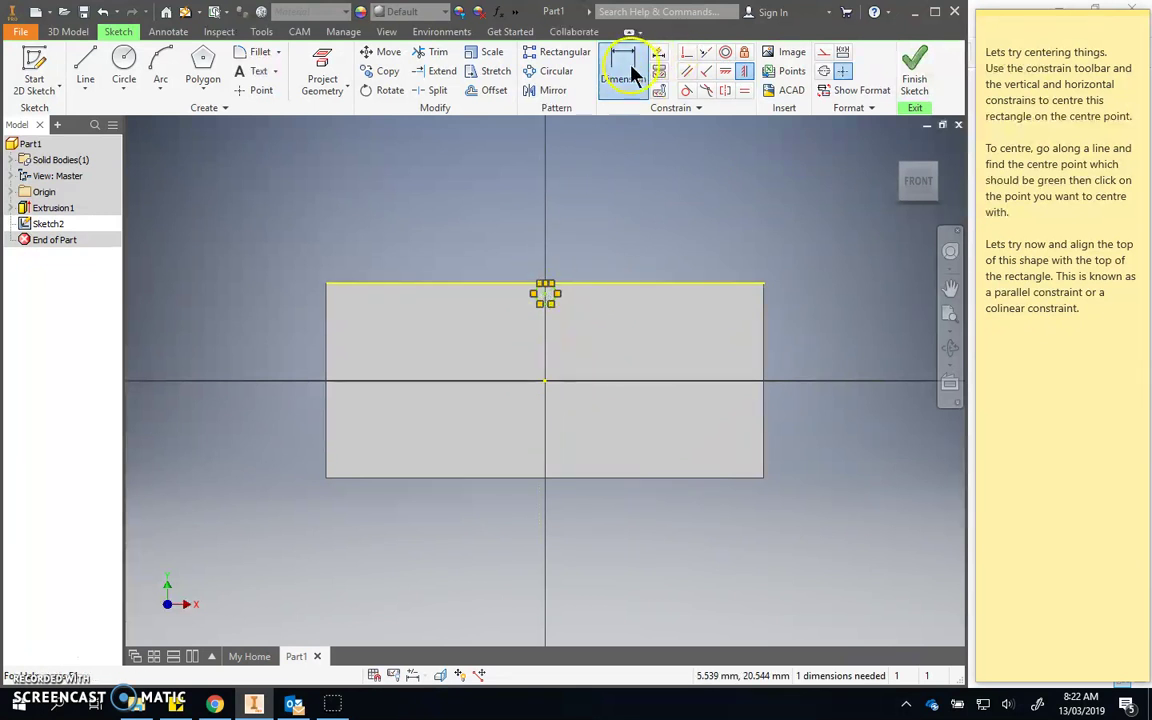
scroll(558, 270, up, 5)
middle_drag(537, 352, 586, 213)
scroll(609, 231, down, 3)
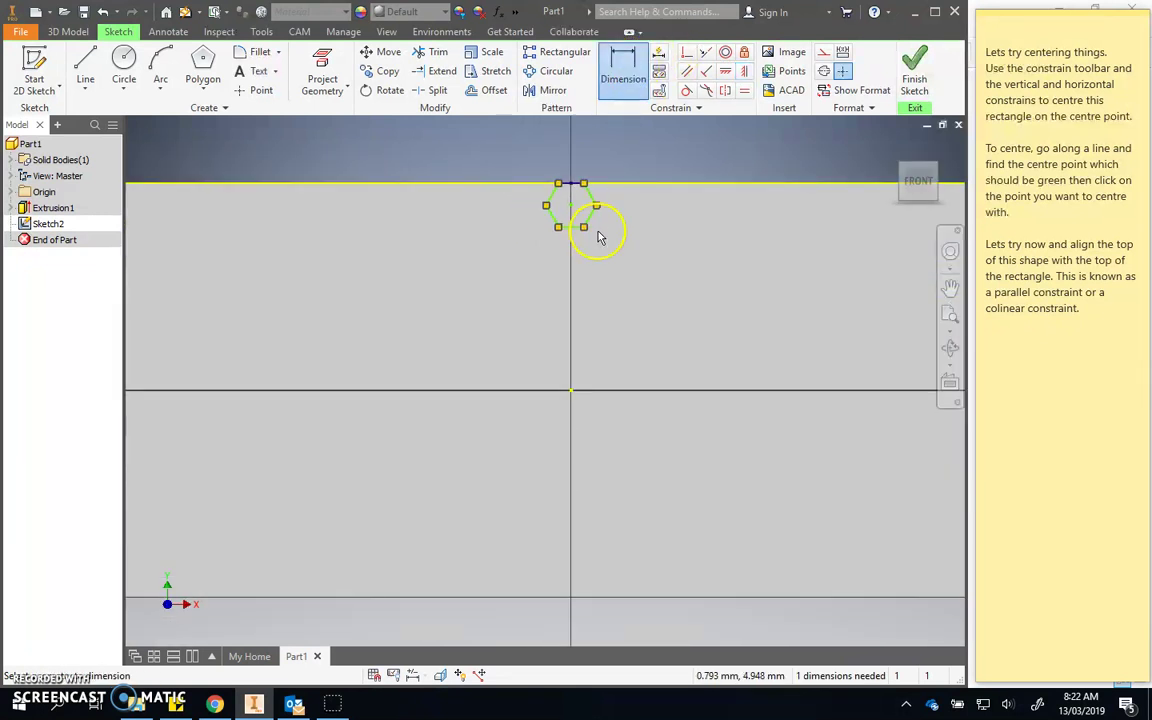
scroll(609, 231, down, 3)
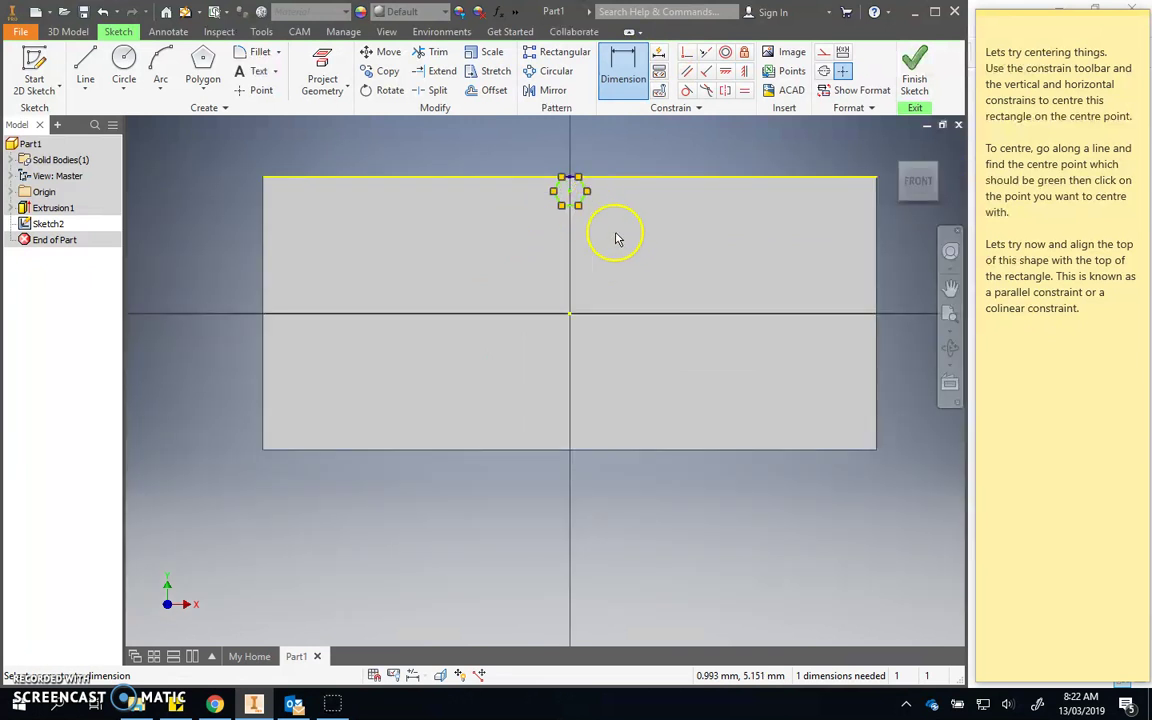
click(725, 71)
click(829, 338)
click(524, 216)
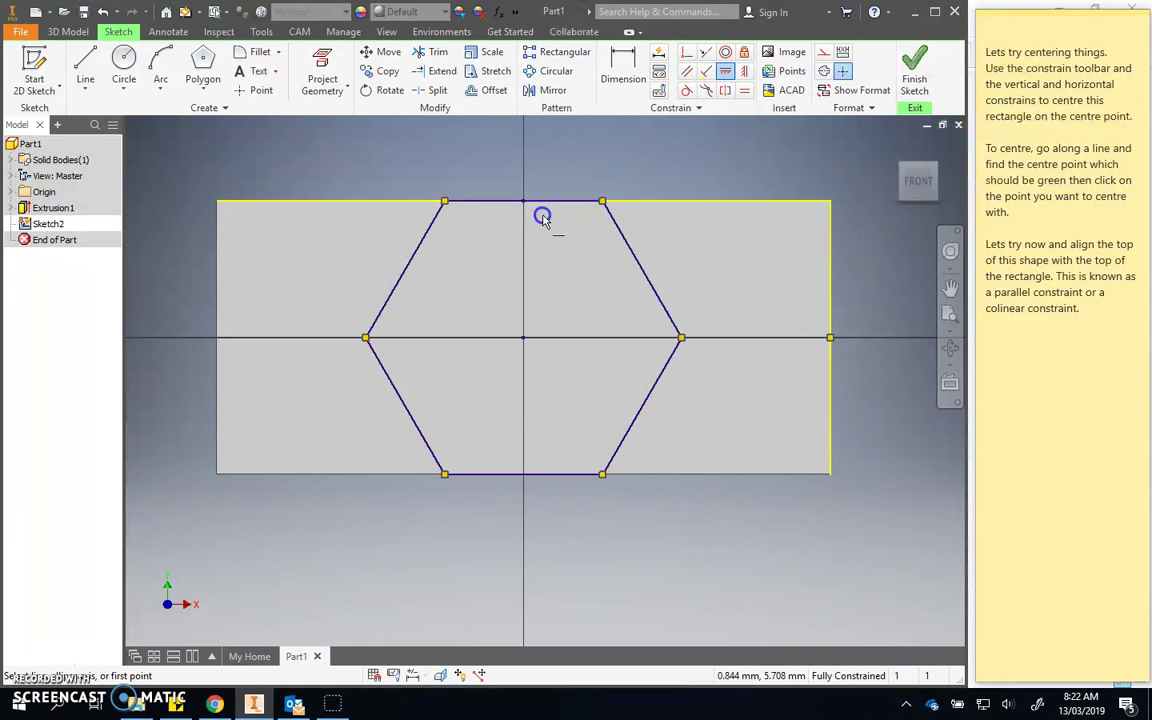
Step: Finish the sketch and extrude the hexagon 5 mm outward from the block's front face, joined to the solid
click(914, 68)
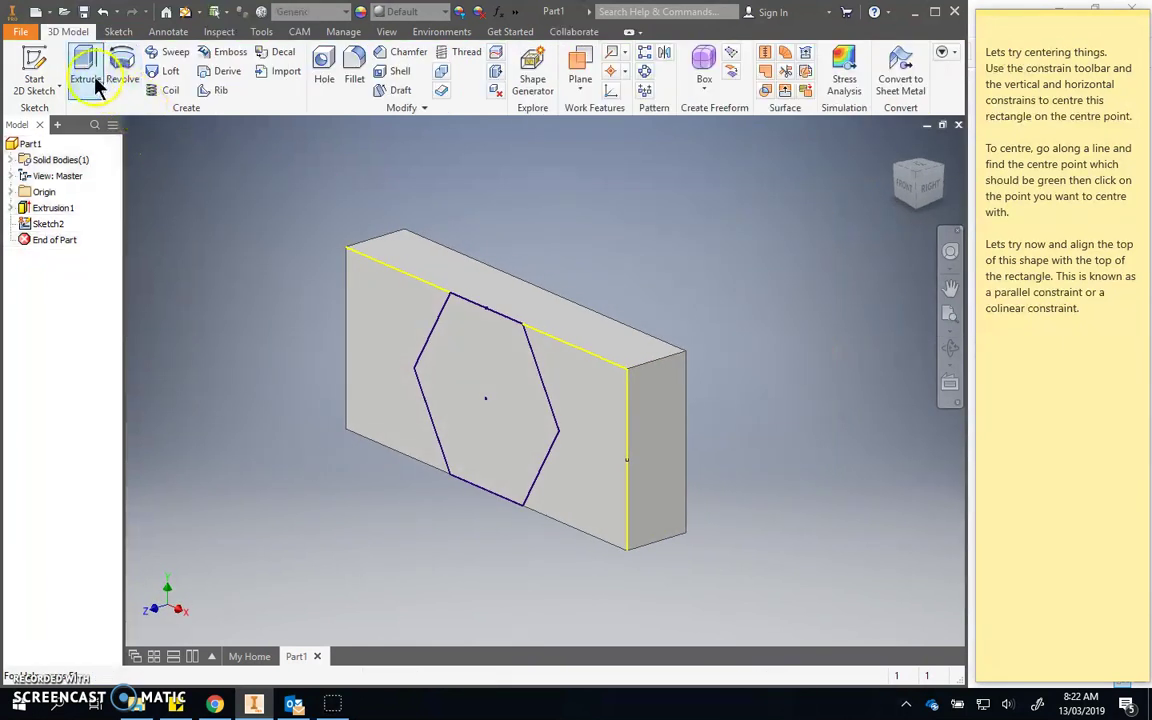
click(86, 70)
click(485, 372)
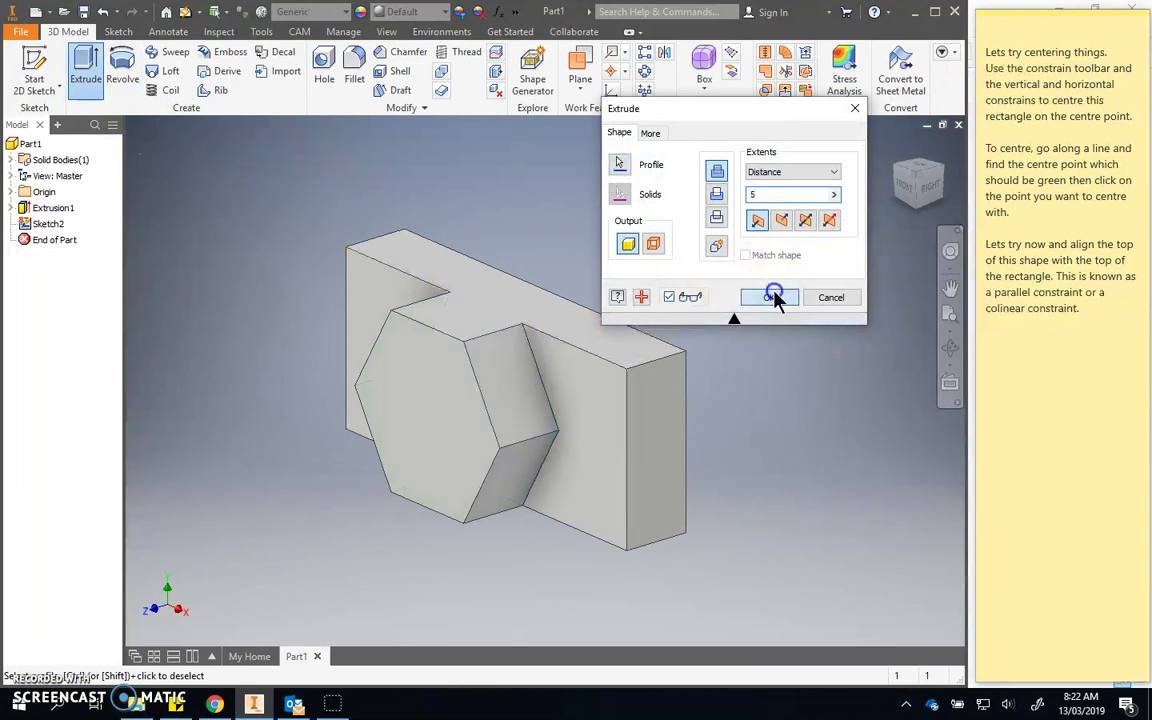
click(768, 297)
Step: Start a sketch on the hexagon's front face and draw a small circle inside its upper-right area
click(33, 68)
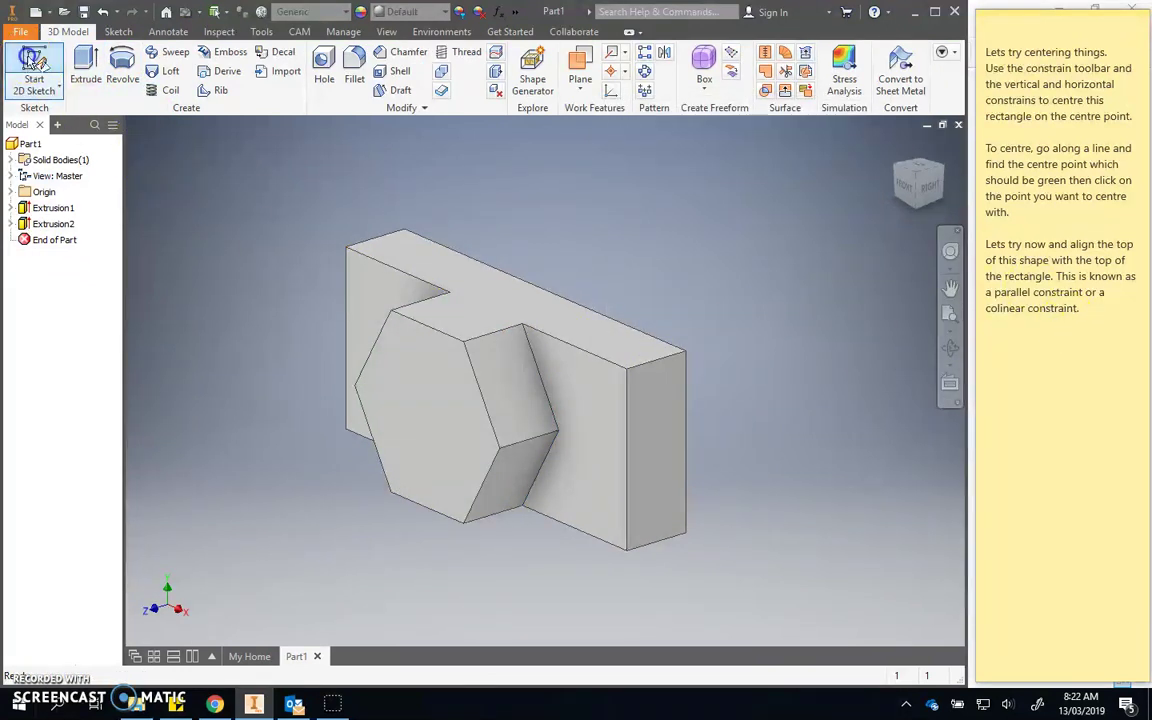
click(462, 442)
click(462, 442)
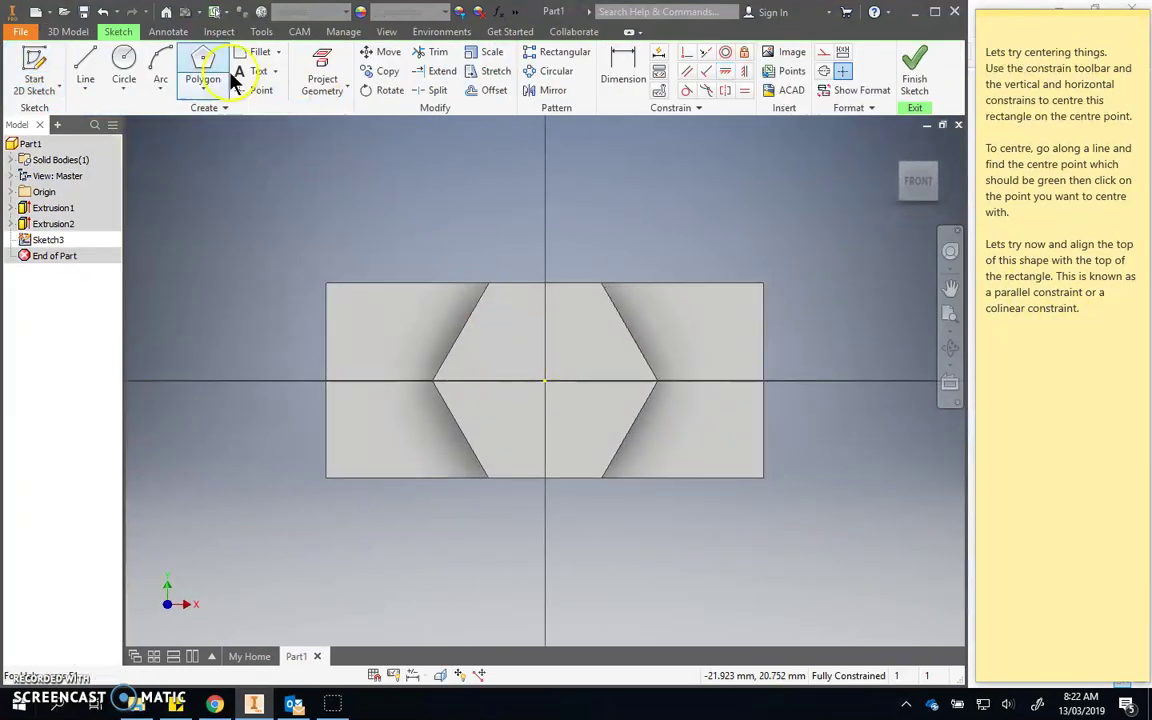
click(128, 60)
click(126, 62)
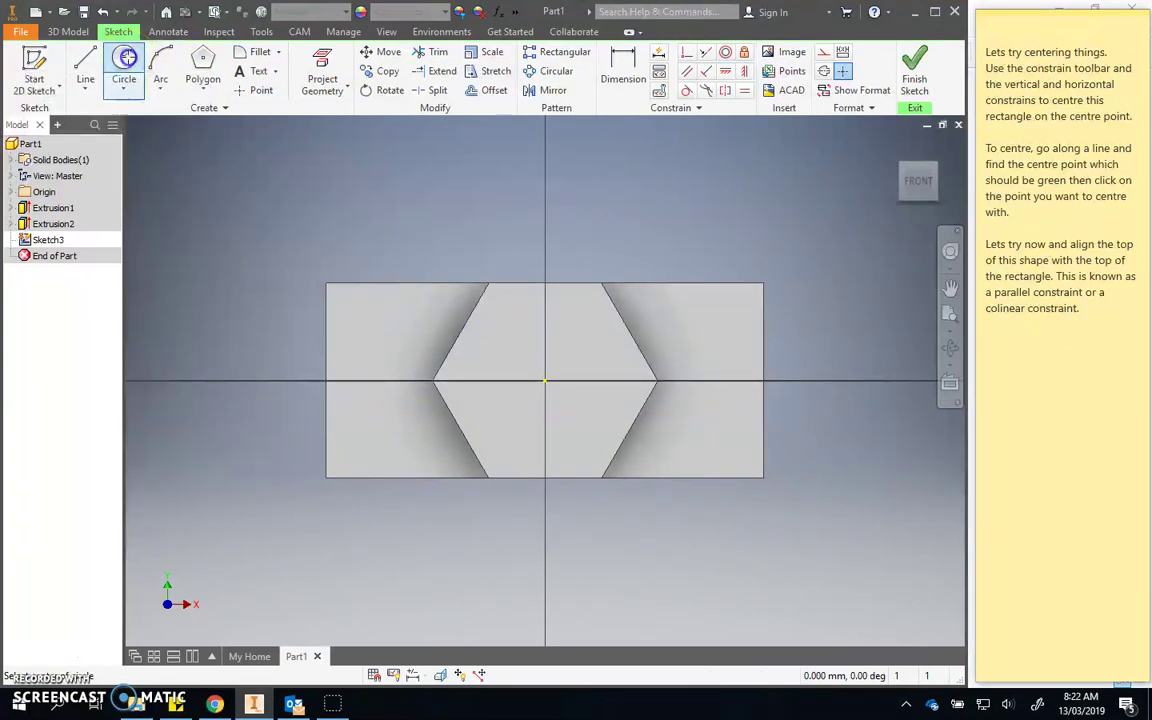
click(594, 342)
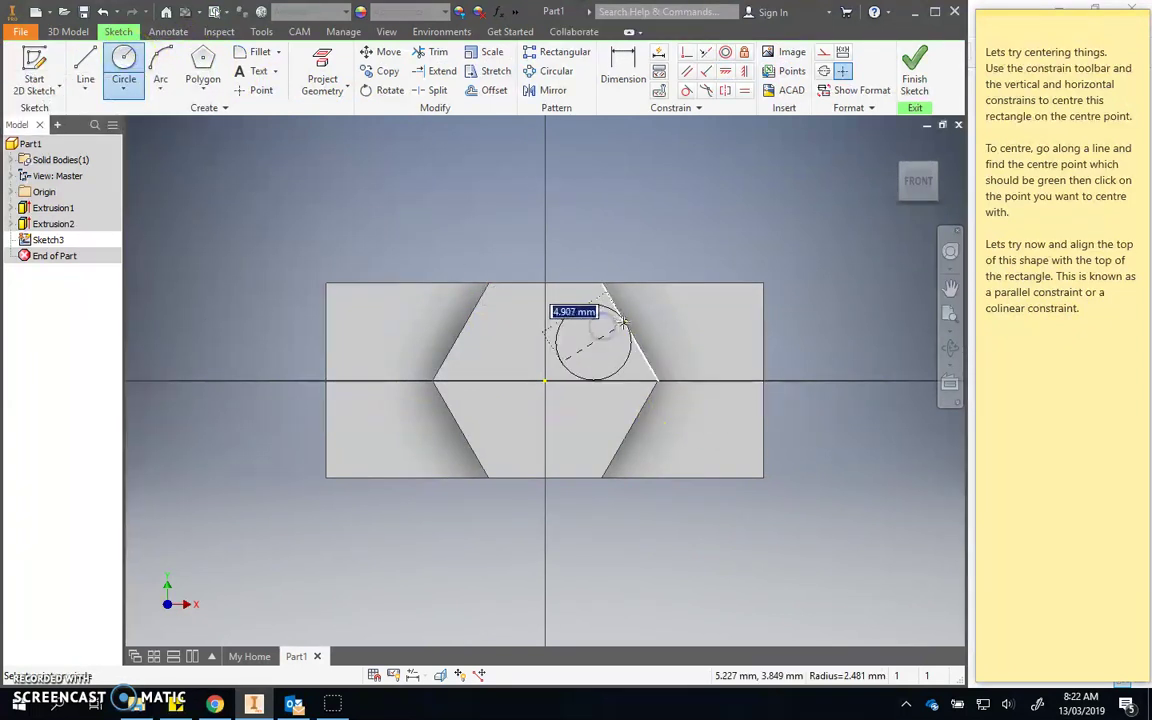
click(612, 322)
Step: Switch to the sticky note and add the line "Now I will align this circle with the middle of the line on the hexagon."
click(1119, 325)
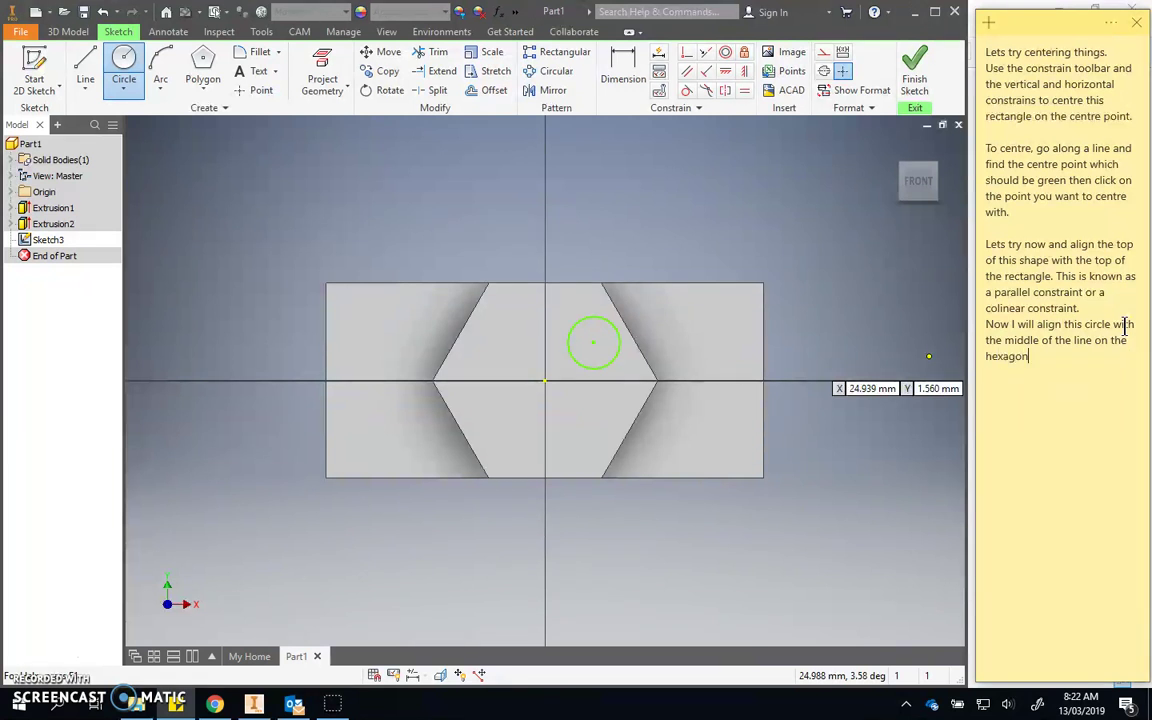
Step: Apply a coincident constraint between the circle's centre and the midpoint of the hexagon's upper-right edge
click(684, 52)
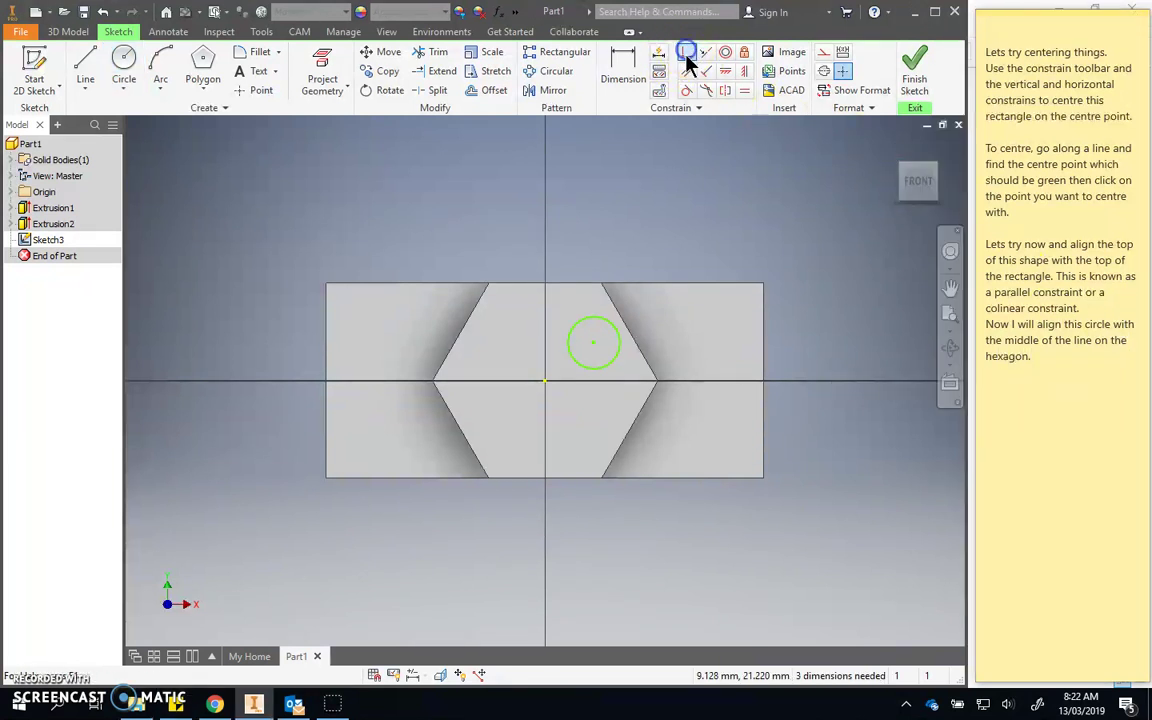
click(686, 55)
click(594, 342)
click(630, 332)
Step: Dimension the circle's diameter at 5 mm
click(618, 98)
click(655, 312)
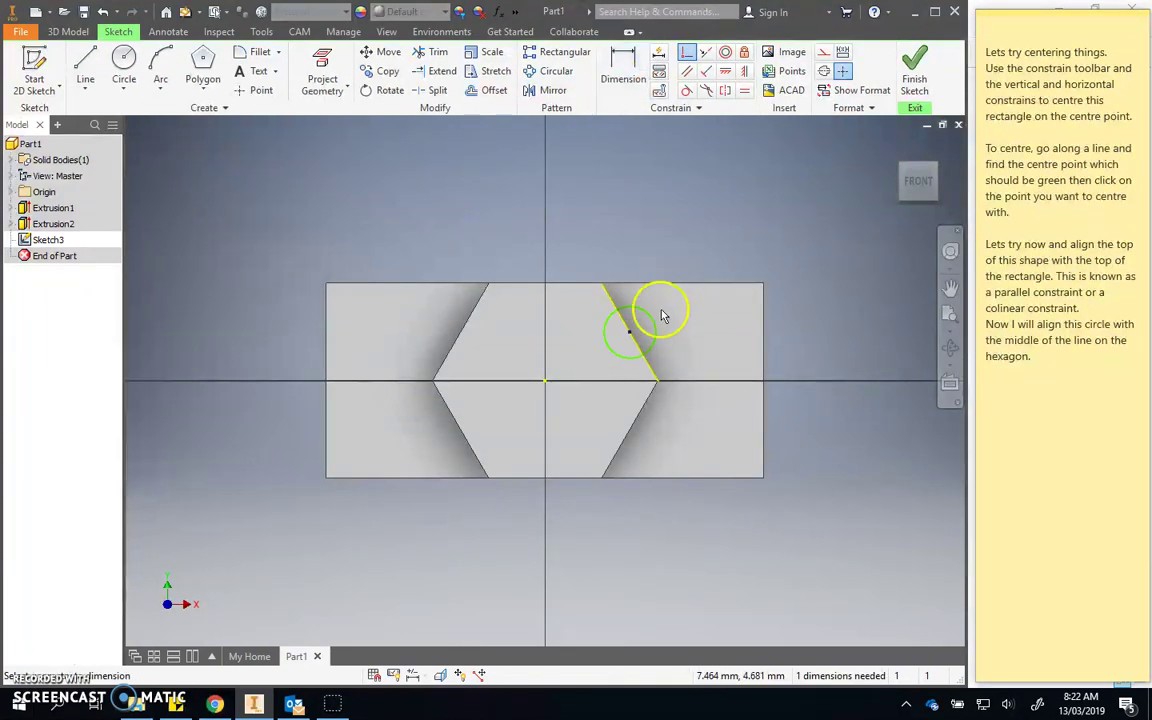
click(714, 320)
key(Return)
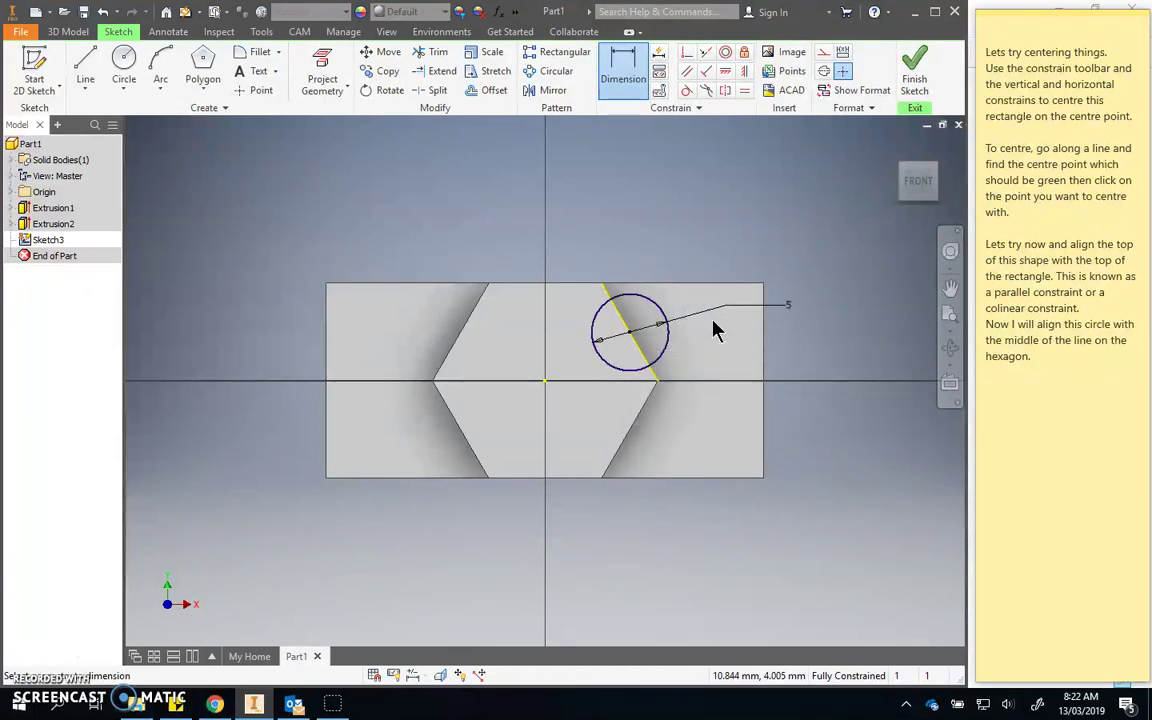
Step: Finish the sketch and extrude the circle as a cut through all of the part
click(914, 72)
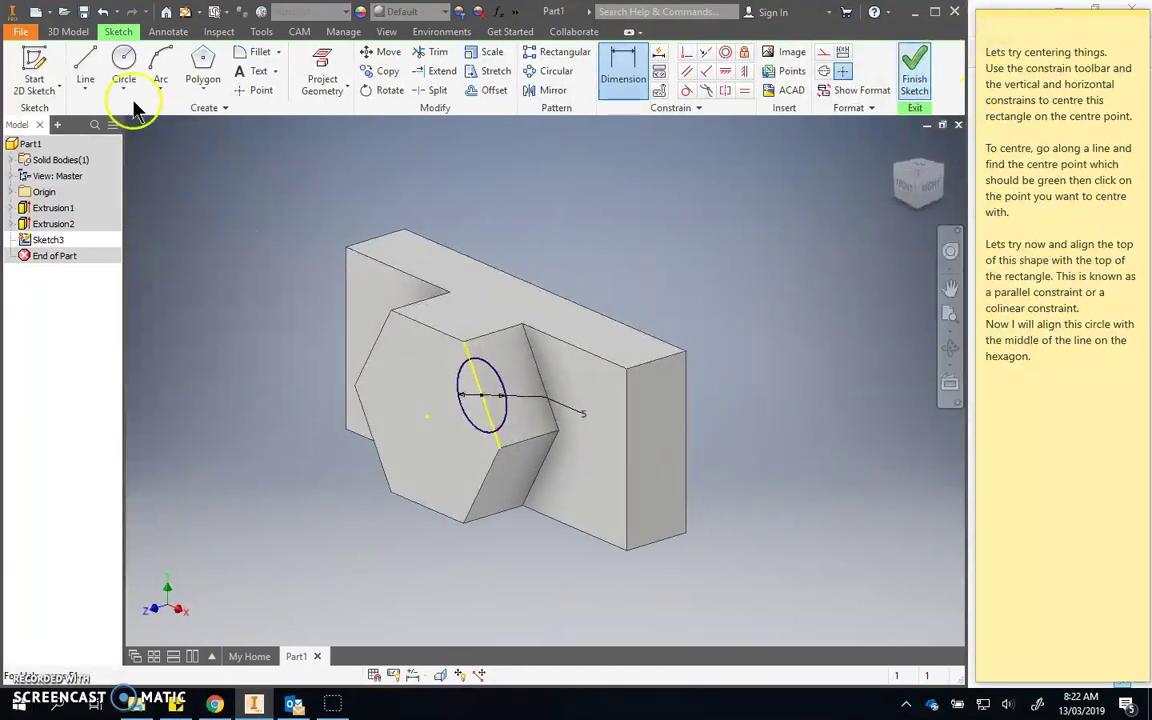
click(88, 72)
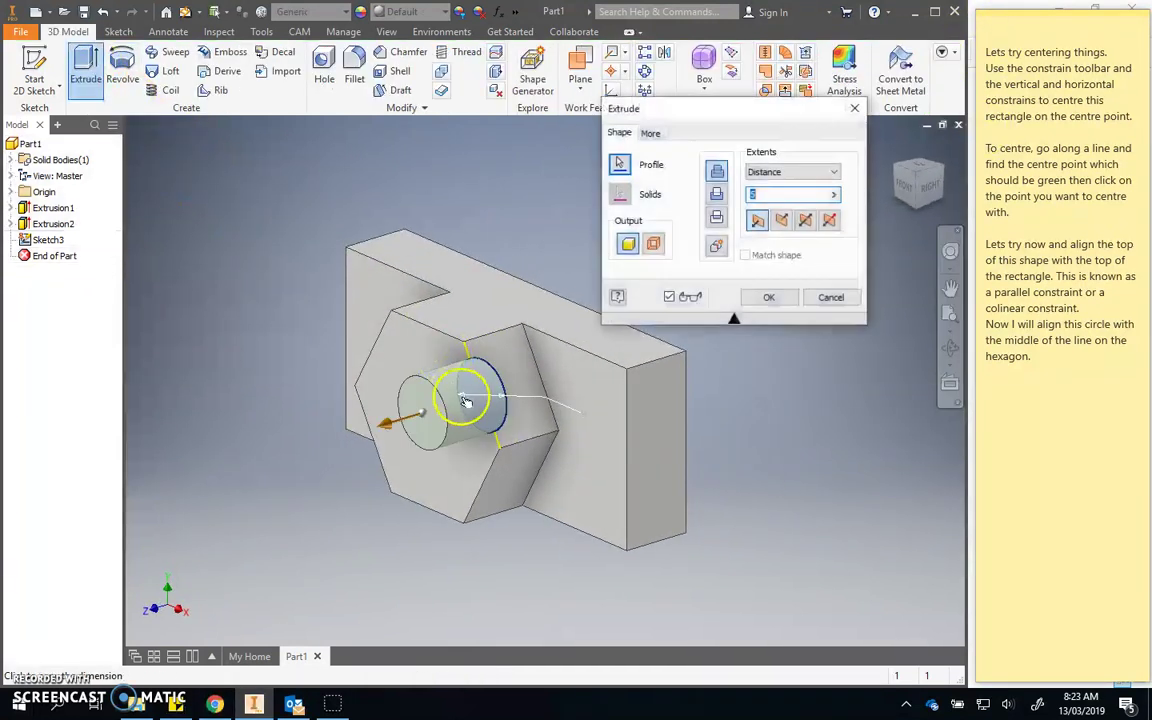
click(716, 194)
click(800, 172)
click(795, 232)
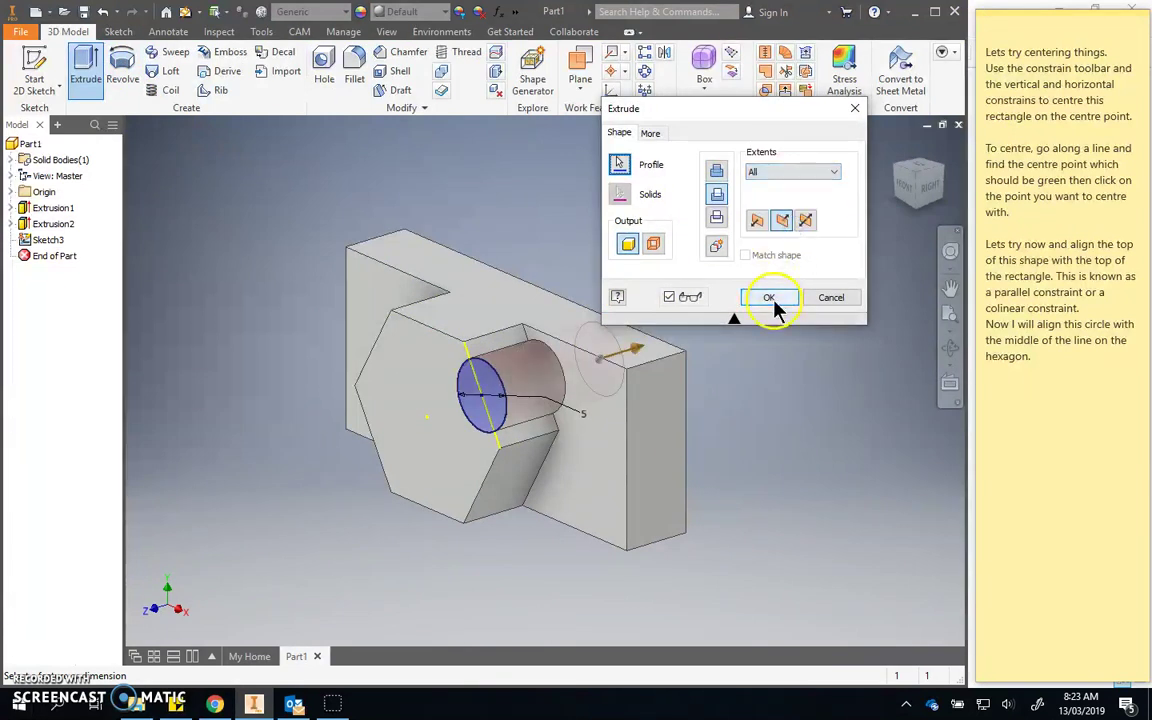
click(771, 438)
shift+middle_drag(733, 381, 828, 380)
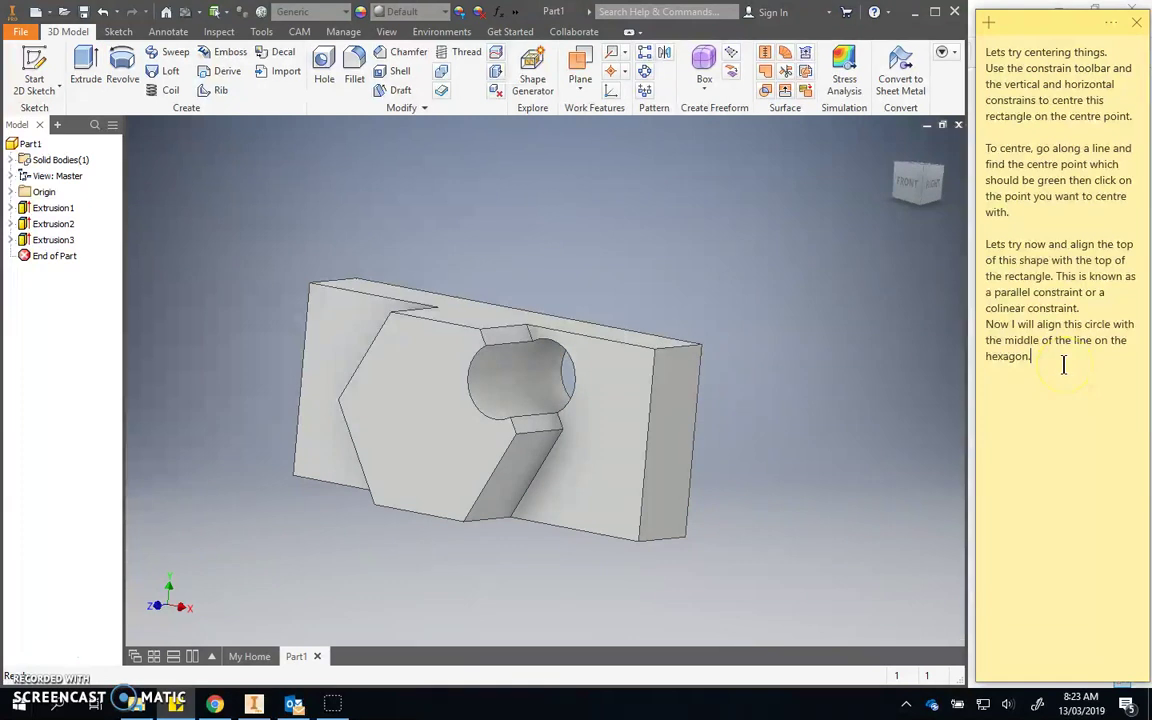
Step: Add the line "Try using your constrains to align objects in the future." to the sticky note and return to Inventor
text(ry using your constrains to align objects in the future.)
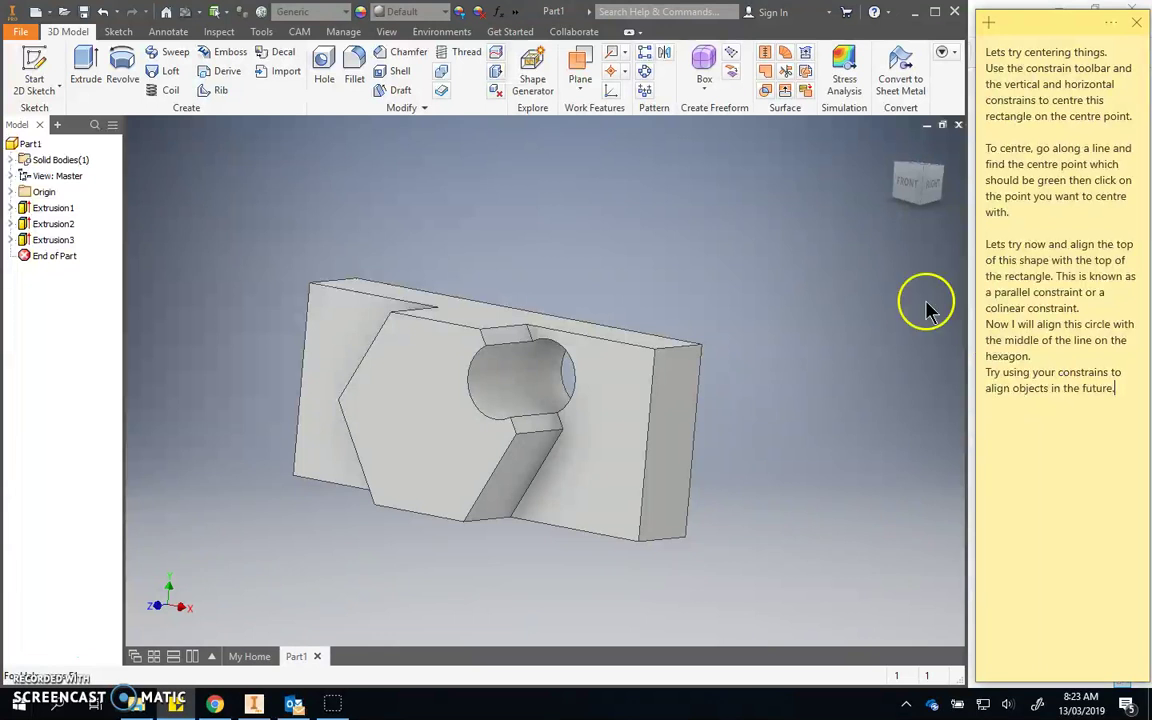
click(330, 150)
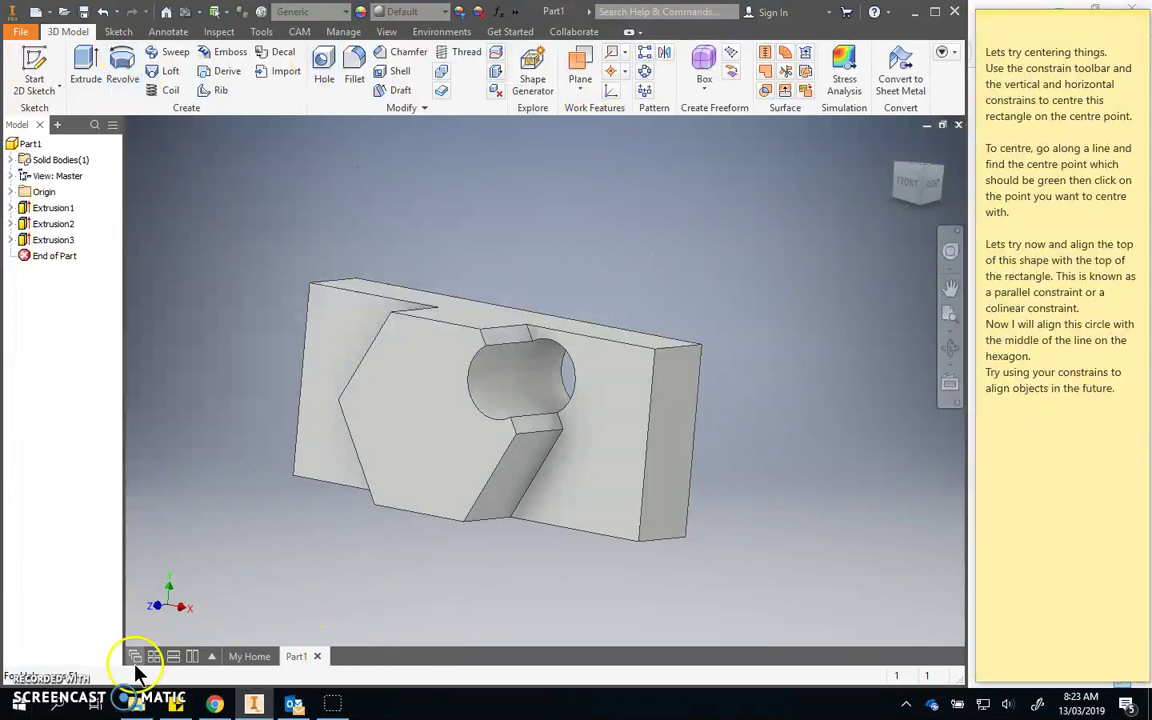